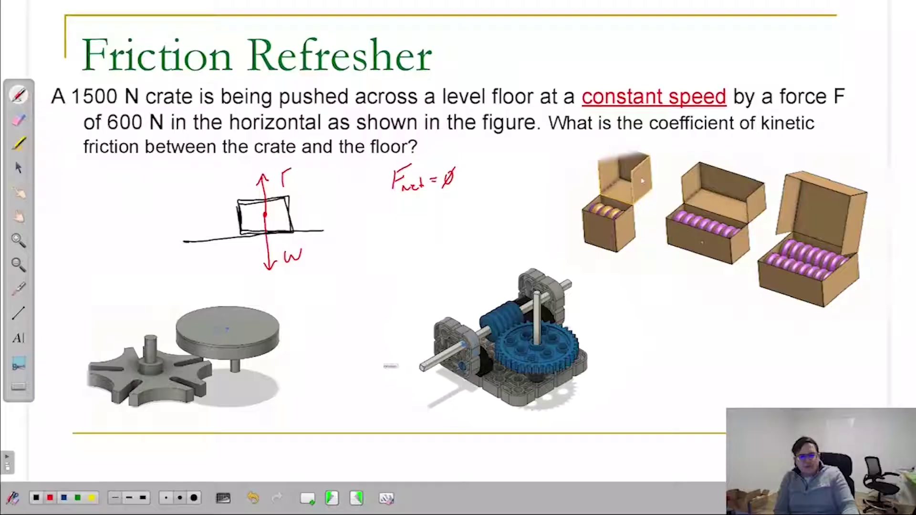
Draw the FN label, the Fa applied-force arrow and the leftward Ff friction arrow in red pen.
drag(288, 183, 299, 174)
mouse_move(265, 215)
mouse_down()
mouse_move(319, 215)
mouse_move(325, 184)
mouse_up()
drag(317, 193, 330, 201)
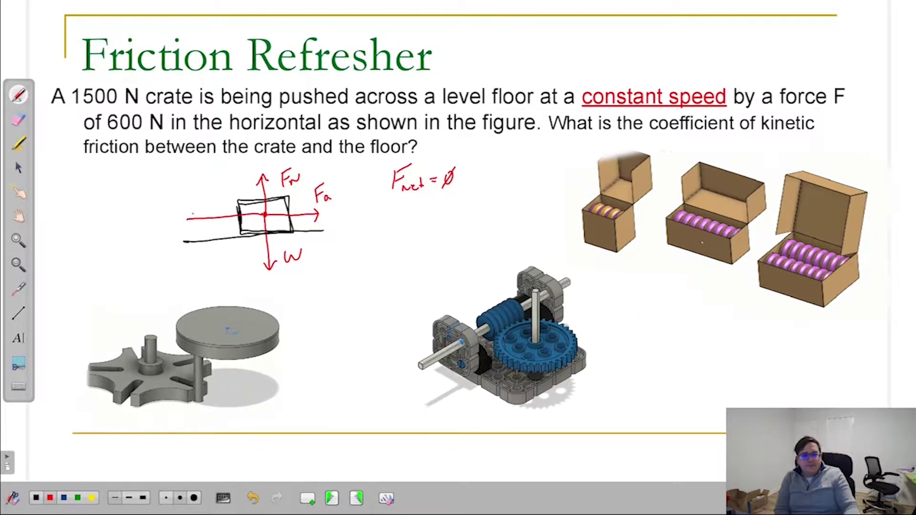
drag(265, 216, 188, 220)
drag(194, 214, 193, 225)
mouse_move(197, 197)
mouse_down()
mouse_move(206, 181)
mouse_move(212, 198)
mouse_up()
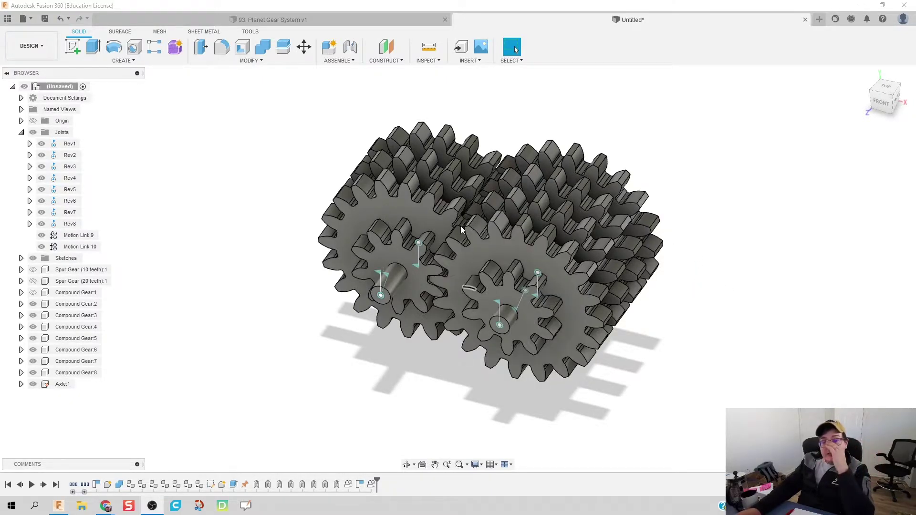
click(359, 20)
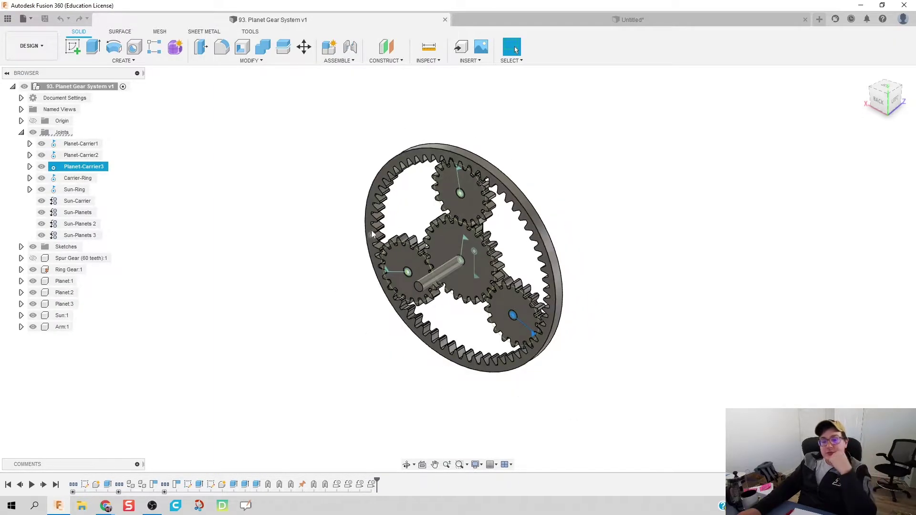
right_click(95, 167)
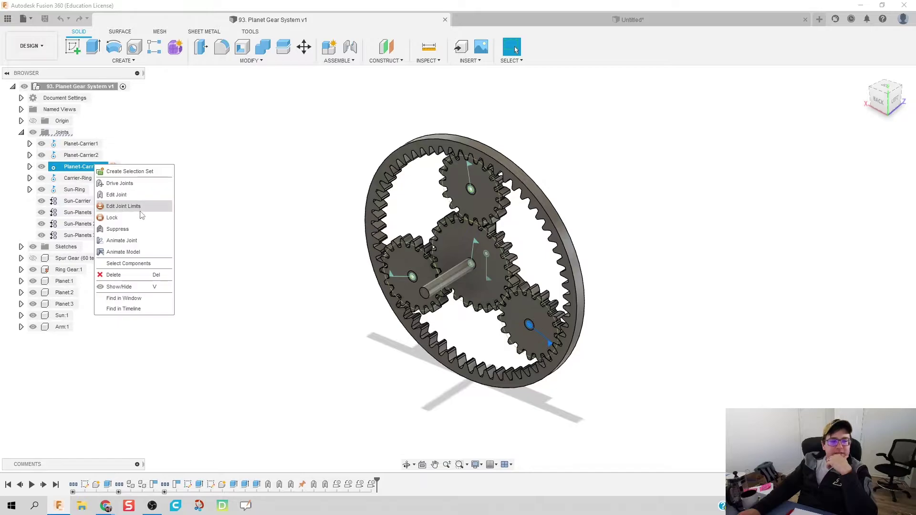
click(148, 242)
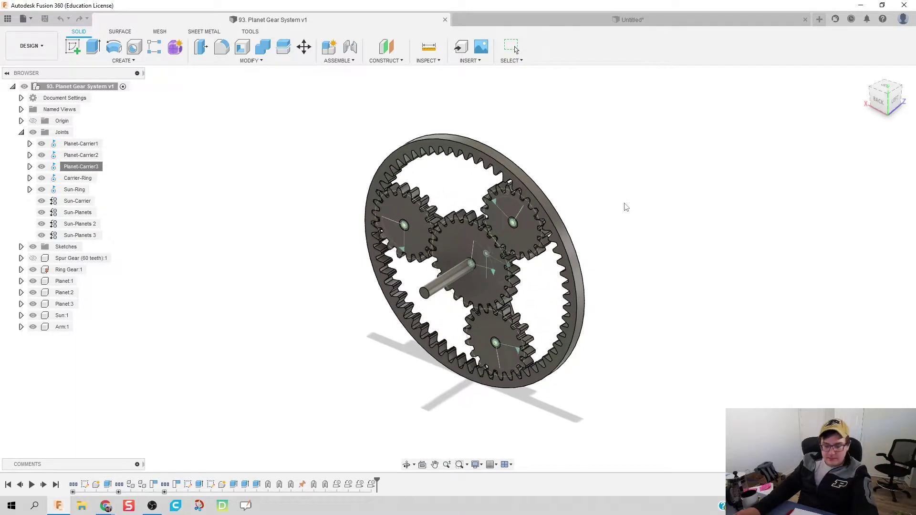
click(681, 23)
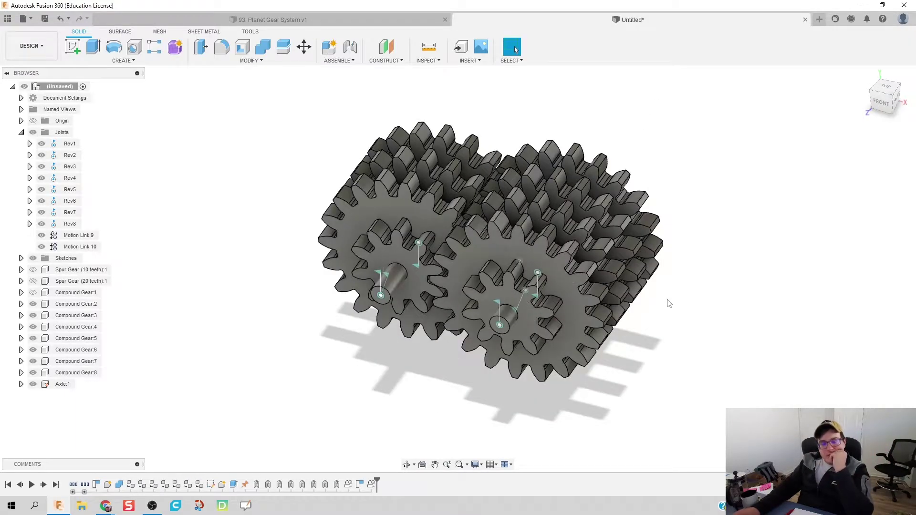
mouse_move(667, 303)
middle_down()
mouse_move(675, 301)
mouse_move(666, 285)
mouse_move(627, 293)
mouse_move(672, 311)
middle_up()
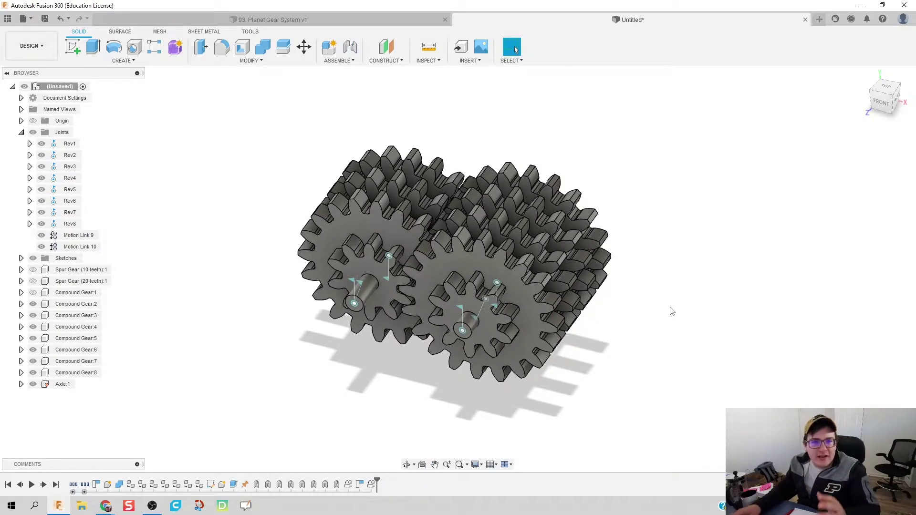
Start a new design and run the SpurGear script to create a 10-tooth gear.
click(819, 19)
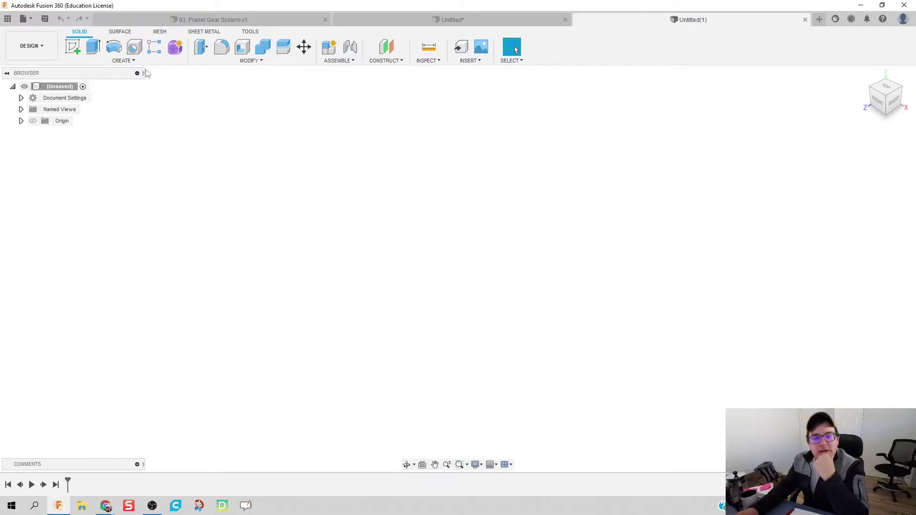
click(255, 31)
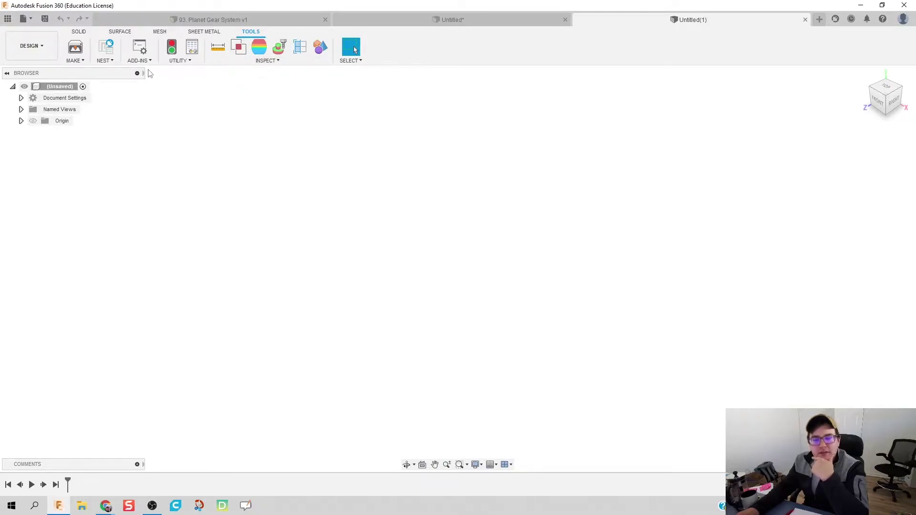
click(139, 57)
click(162, 71)
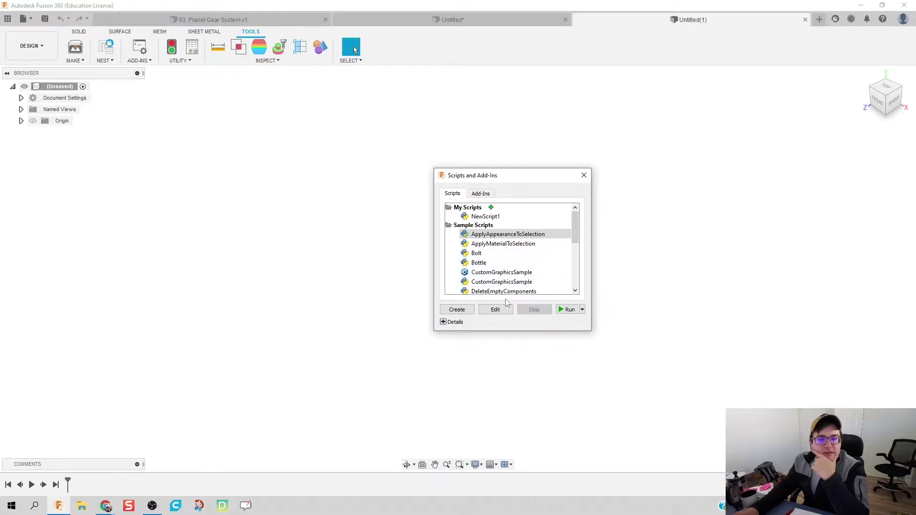
scroll(491, 249, down, 5)
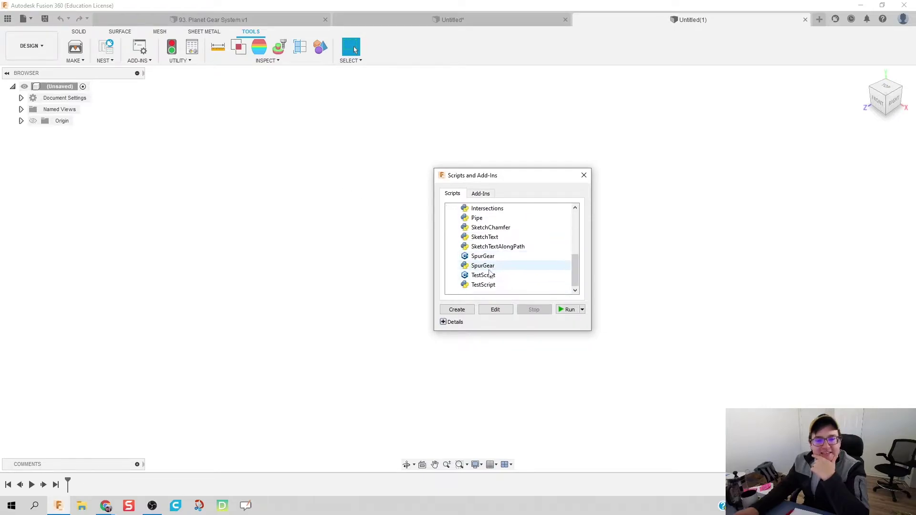
click(489, 266)
click(568, 309)
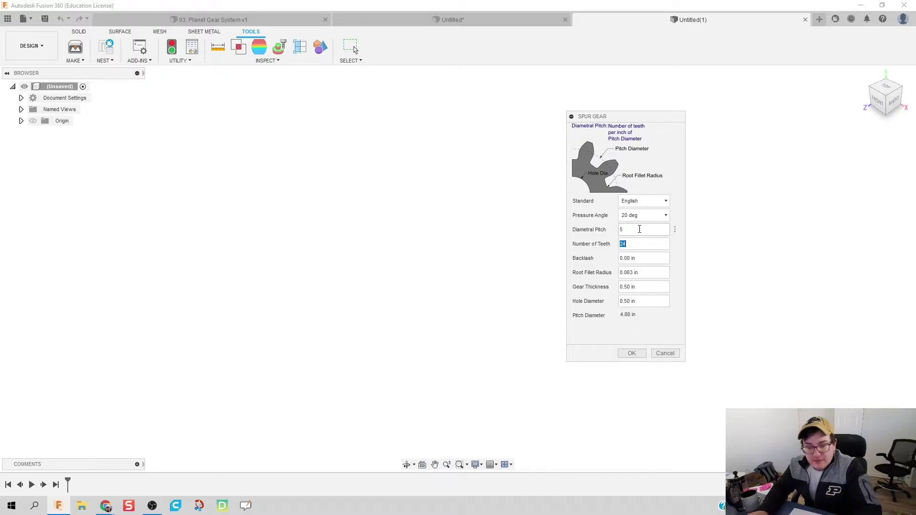
text(10)
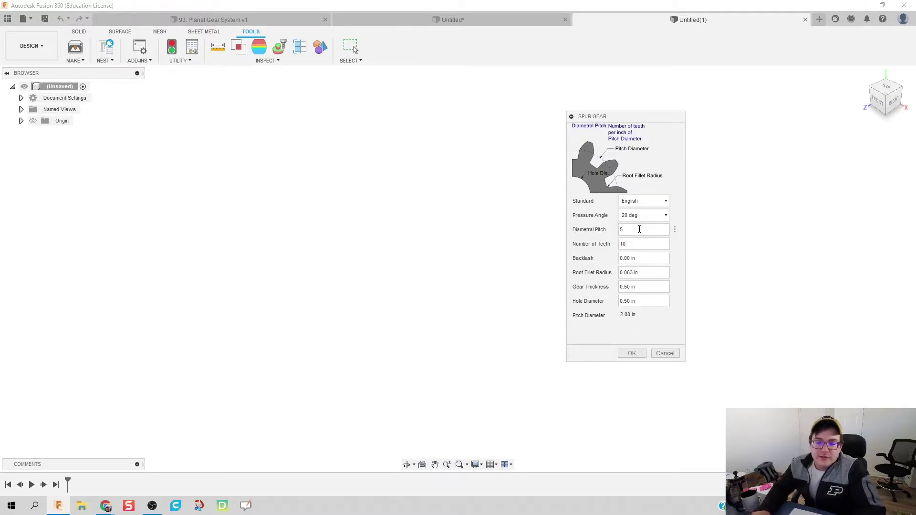
click(642, 355)
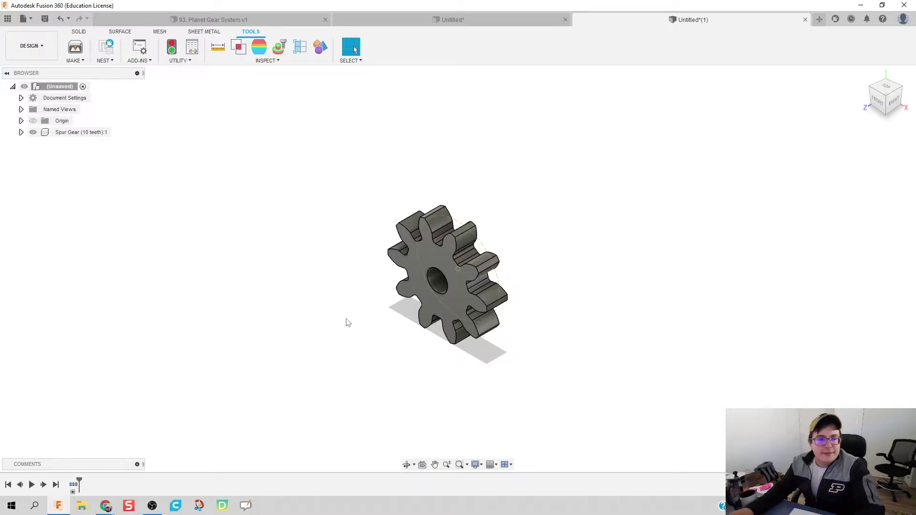
Run SpurGear again to add a 20-tooth gear at diametral pitch 5.
click(138, 61)
click(144, 72)
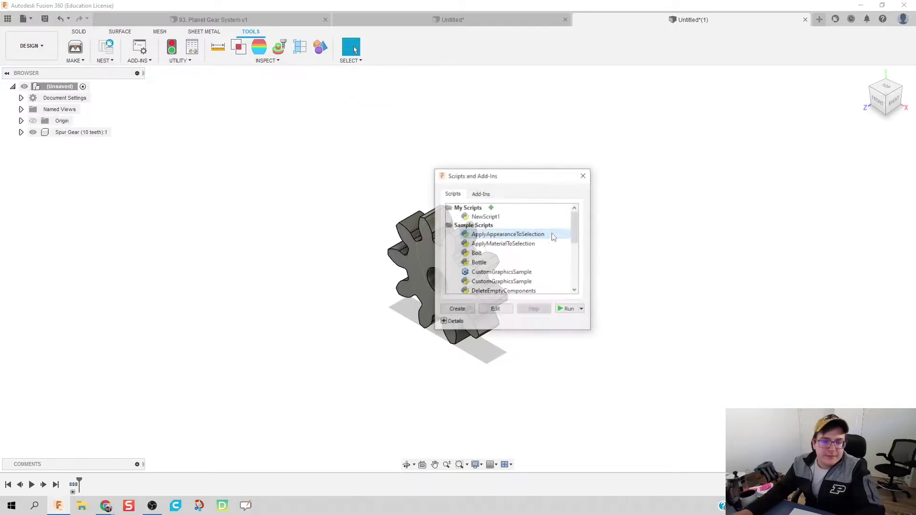
scroll(506, 248, down, 5)
click(482, 266)
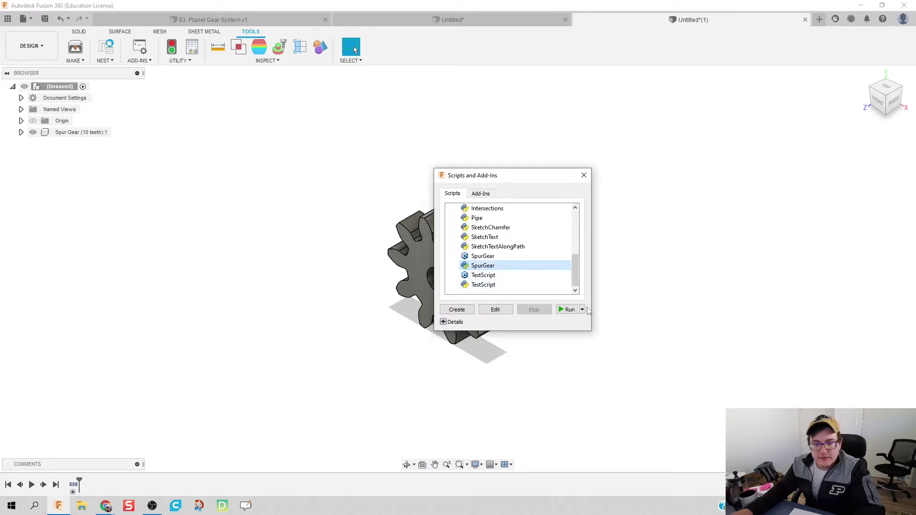
click(568, 309)
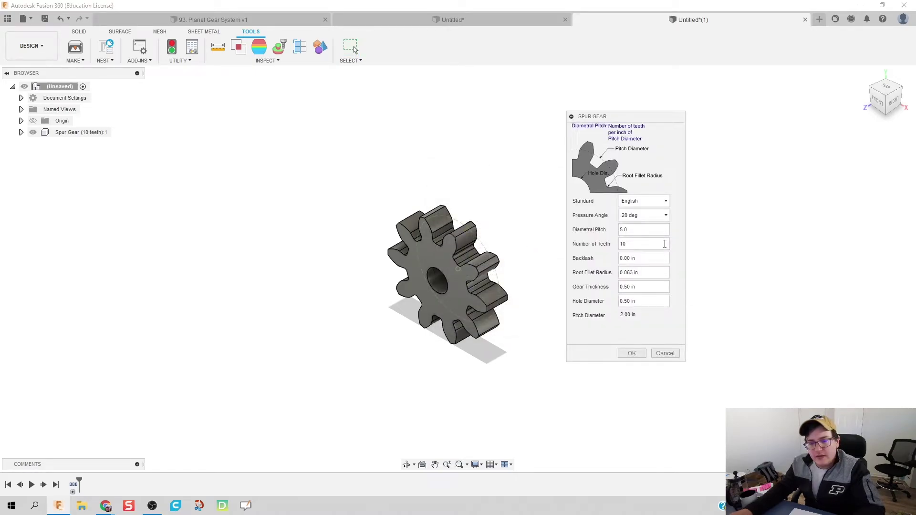
text(20)
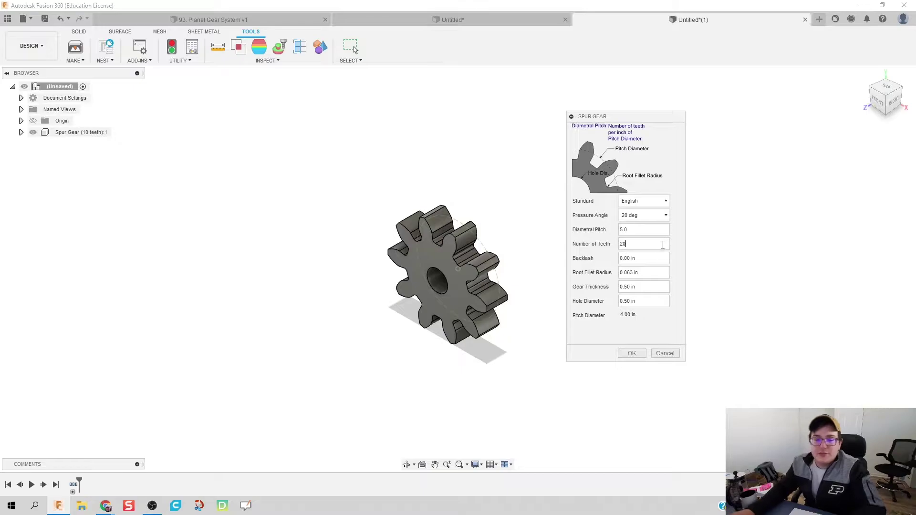
click(631, 353)
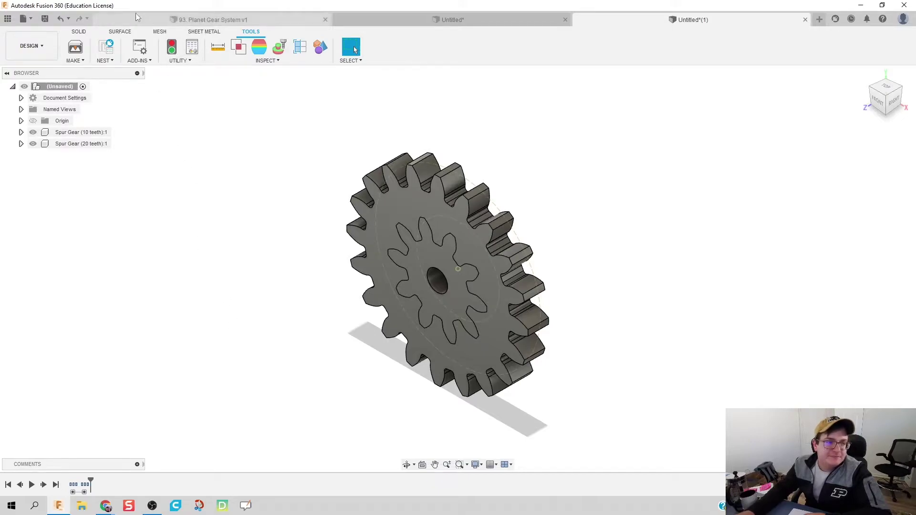
Shift the 20-tooth gear back along its axis with Move.
click(86, 33)
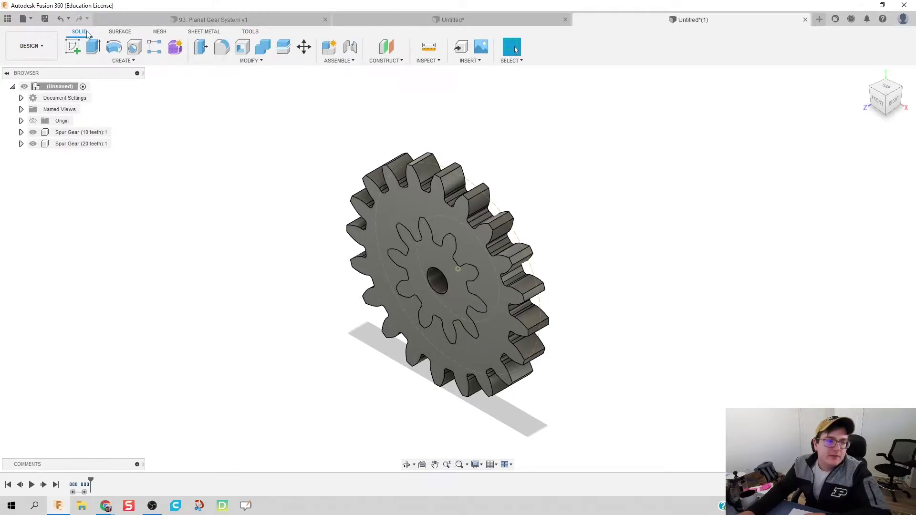
click(311, 61)
key(m)
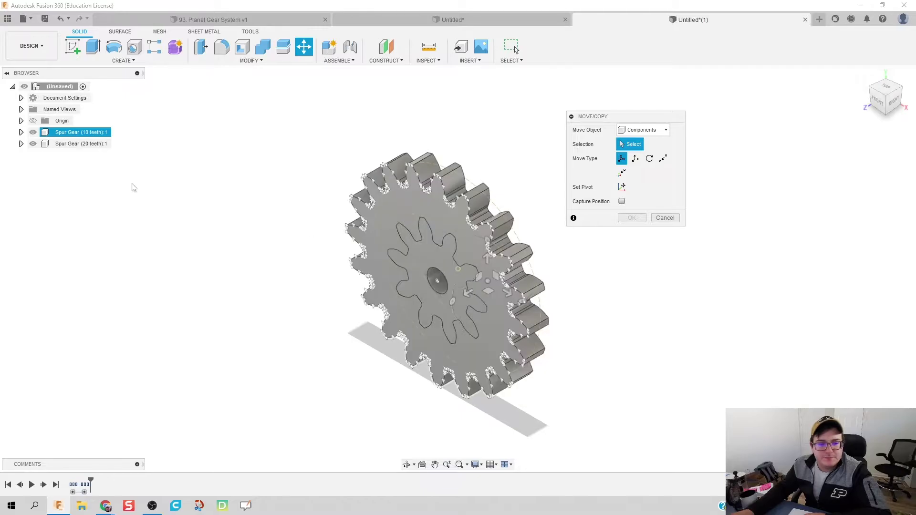
click(81, 143)
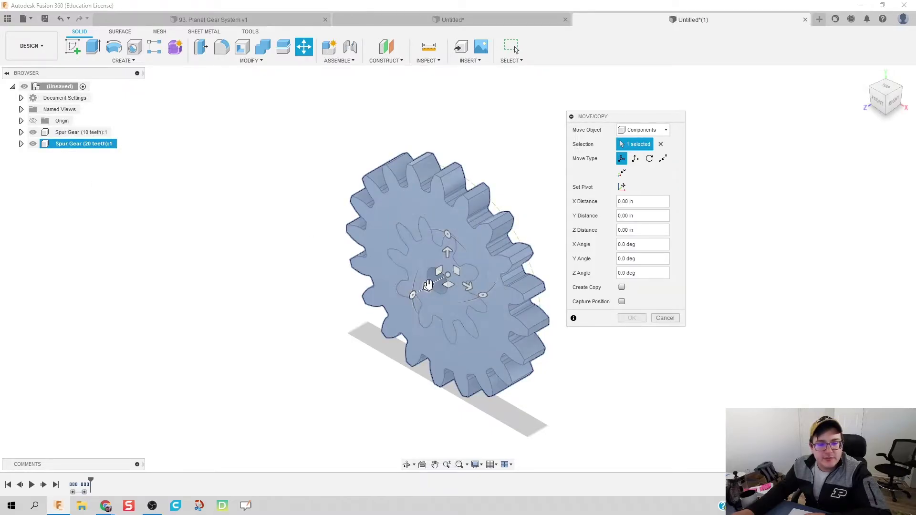
drag(429, 287, 450, 275)
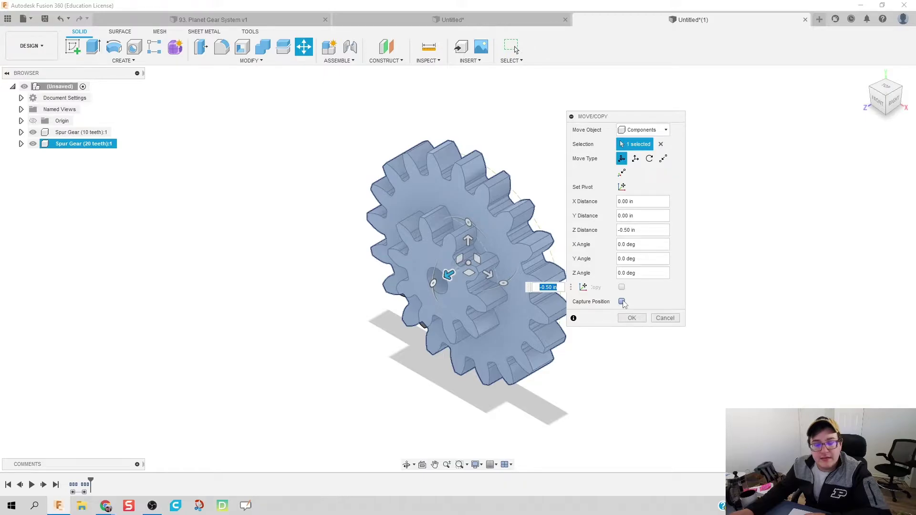
click(632, 318)
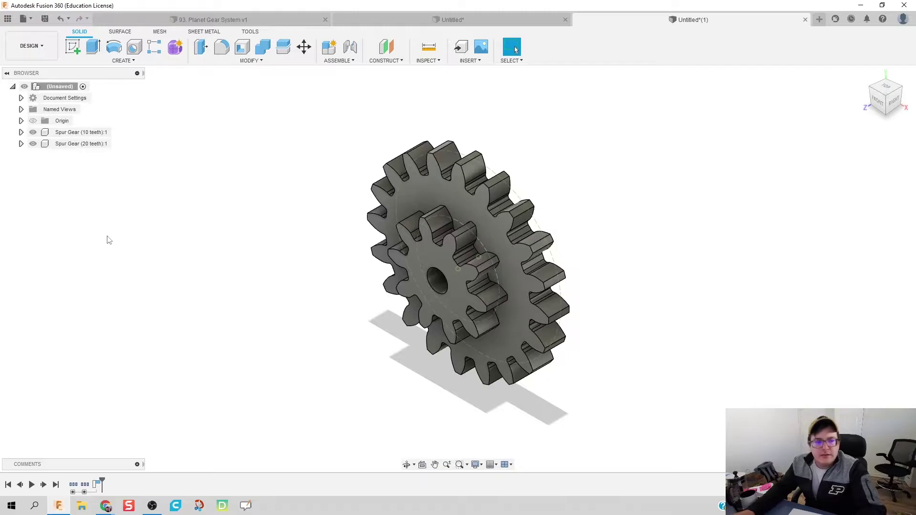
Join both gears into a new component, hide the originals, and undo the trial move.
click(263, 47)
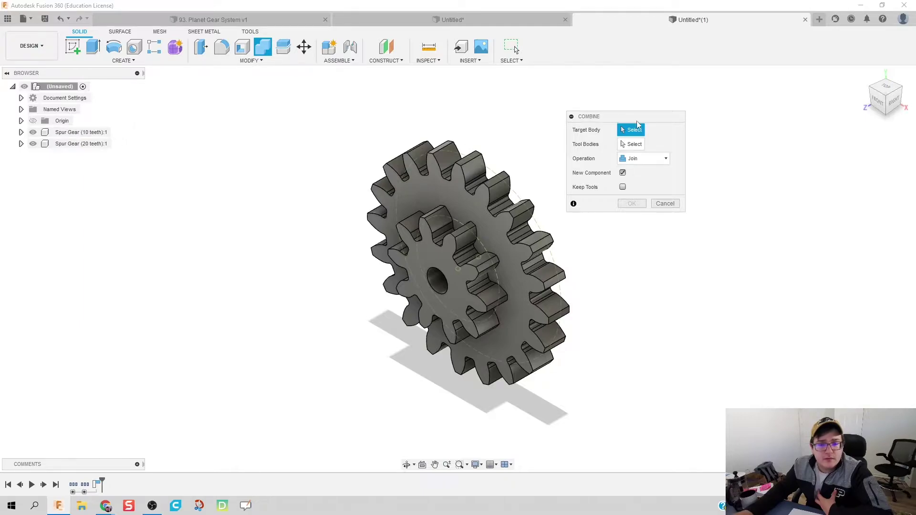
click(478, 222)
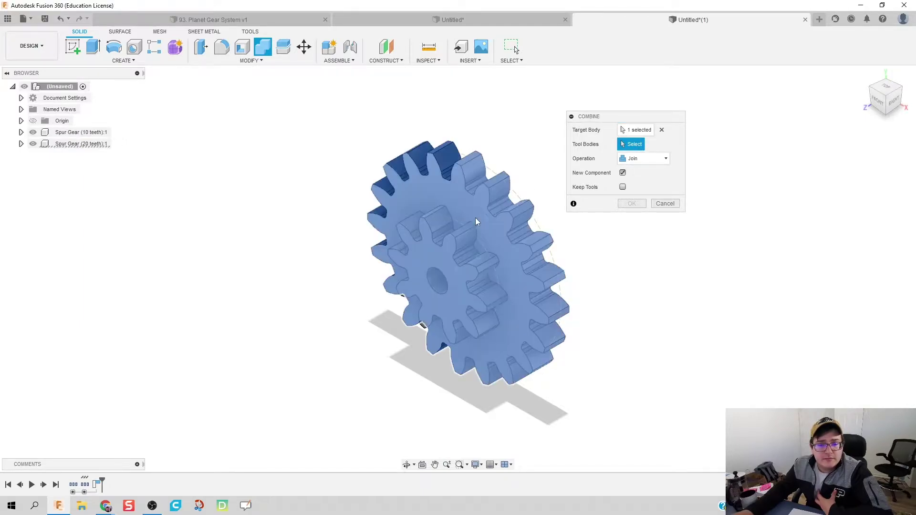
click(441, 248)
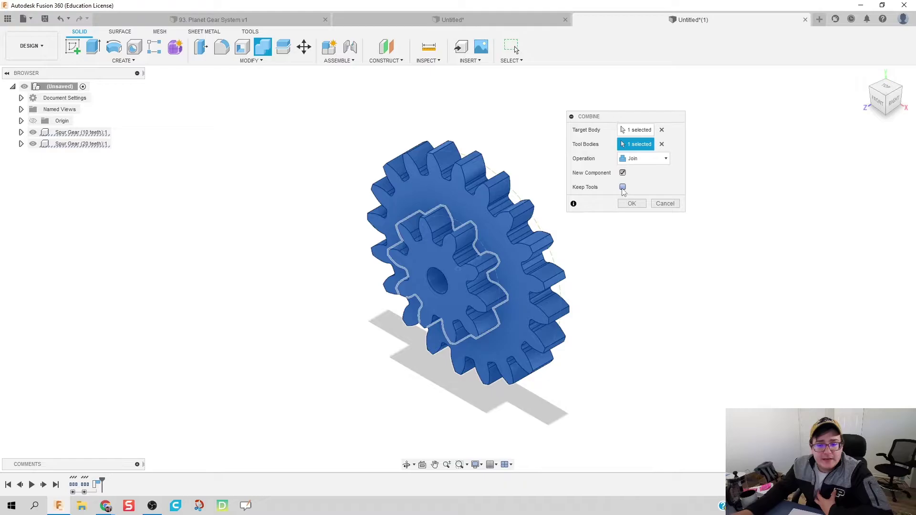
click(631, 204)
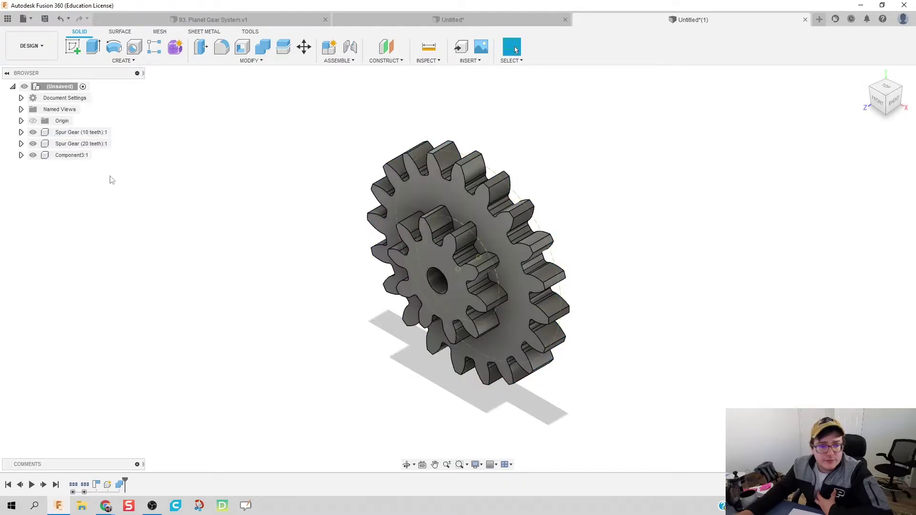
click(33, 132)
click(33, 144)
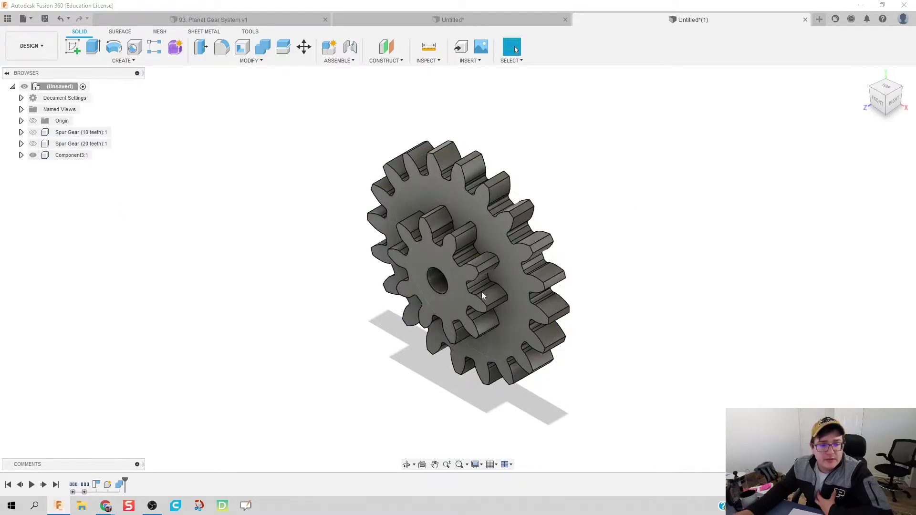
drag(483, 296, 510, 266)
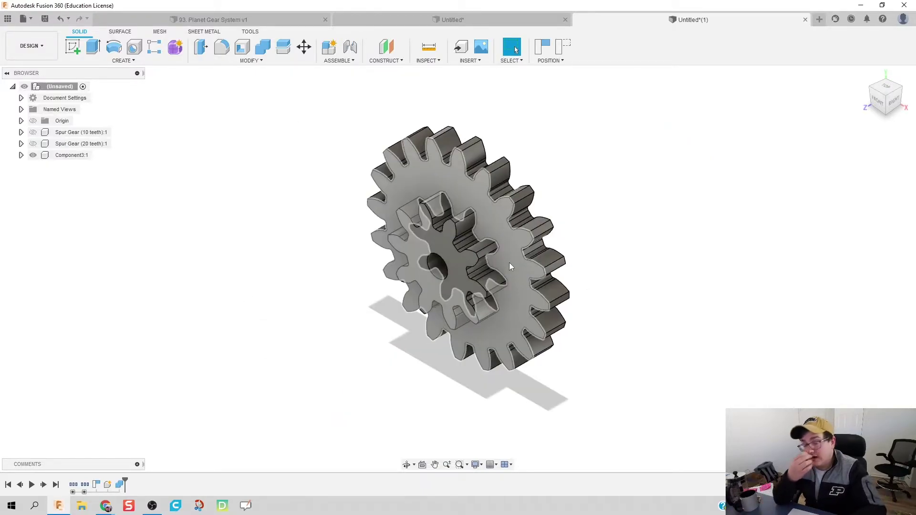
key(ctrl+z)
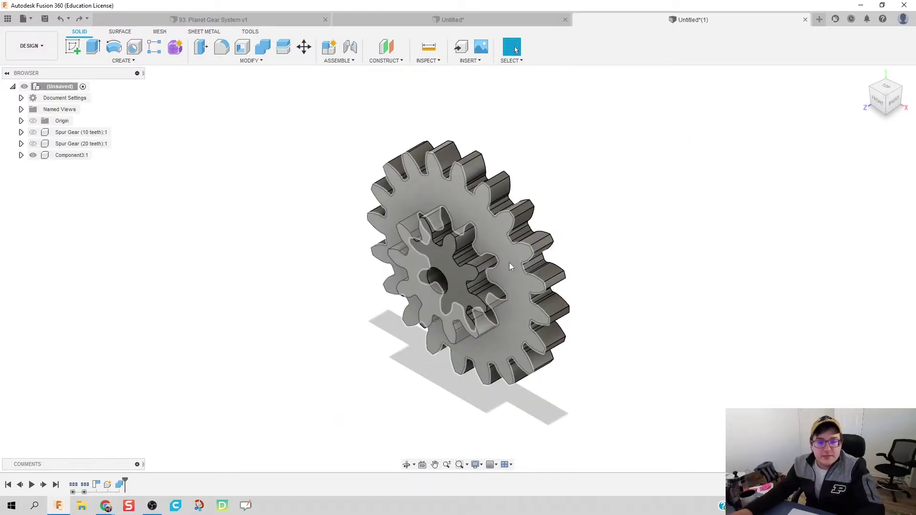
key(ctrl+z)
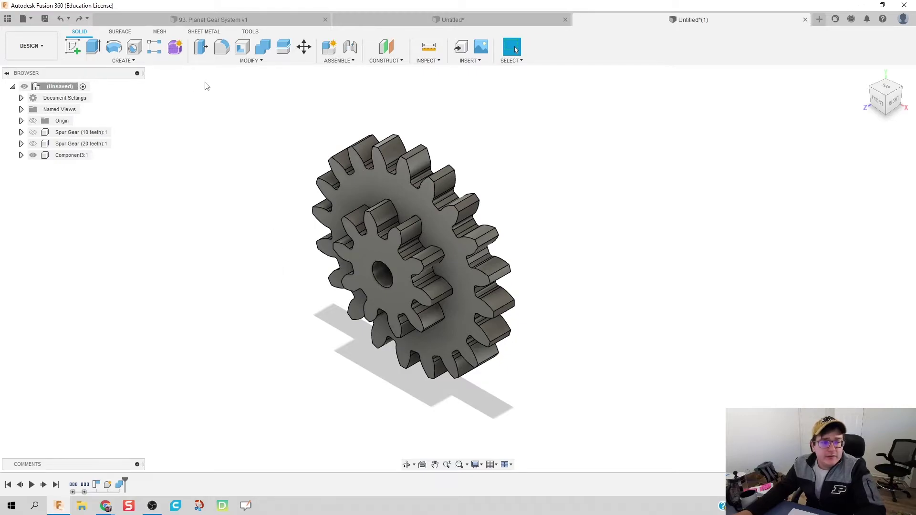
Start Move/Copy on Component3:1 with Create Copy enabled.
click(123, 60)
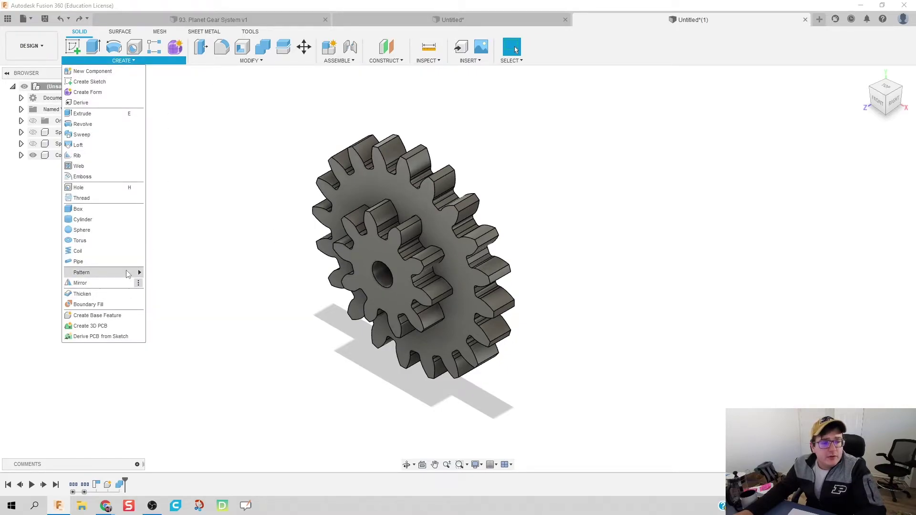
mouse_move(128, 274)
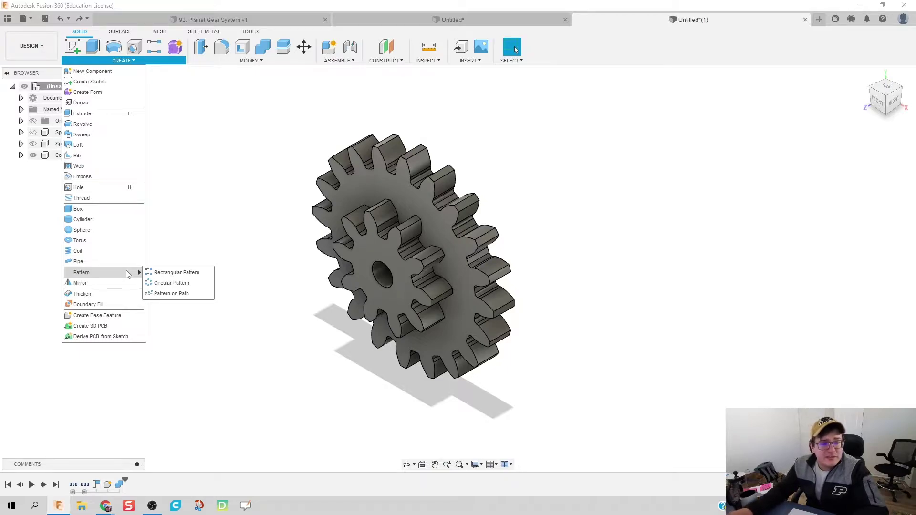
click(244, 230)
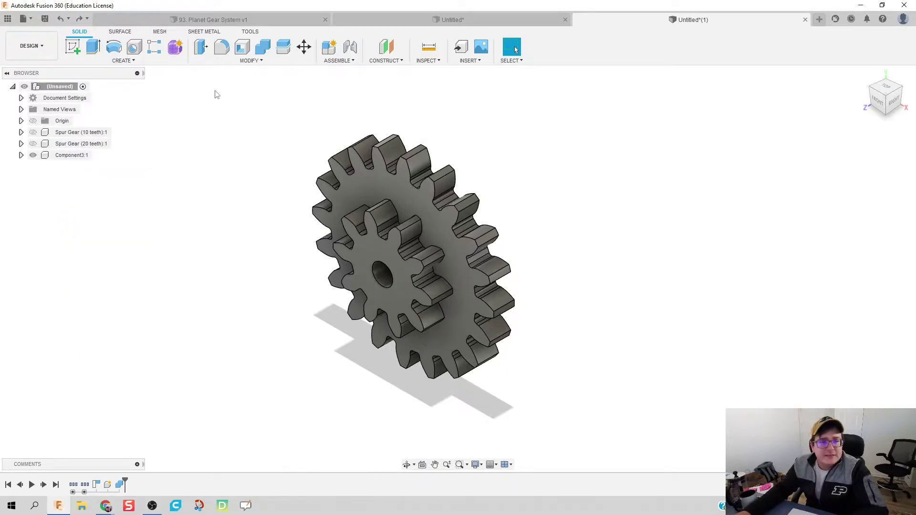
click(303, 46)
click(471, 266)
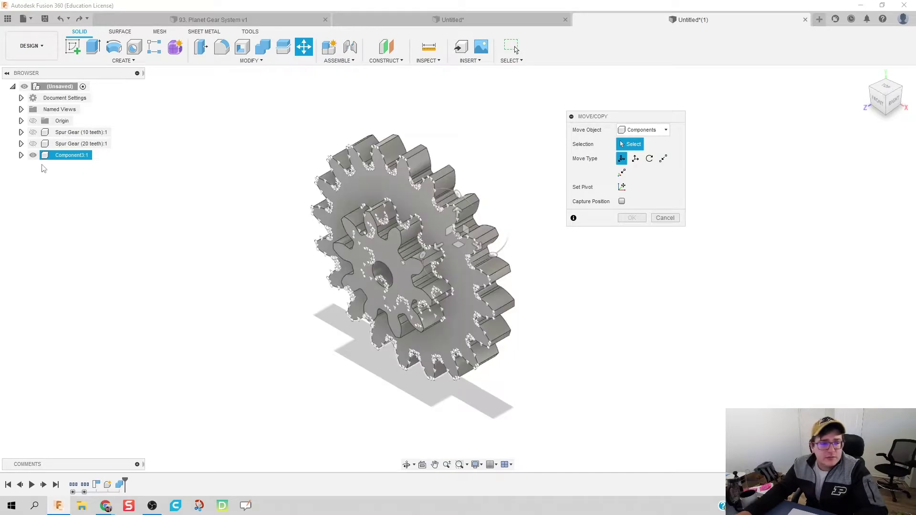
click(66, 155)
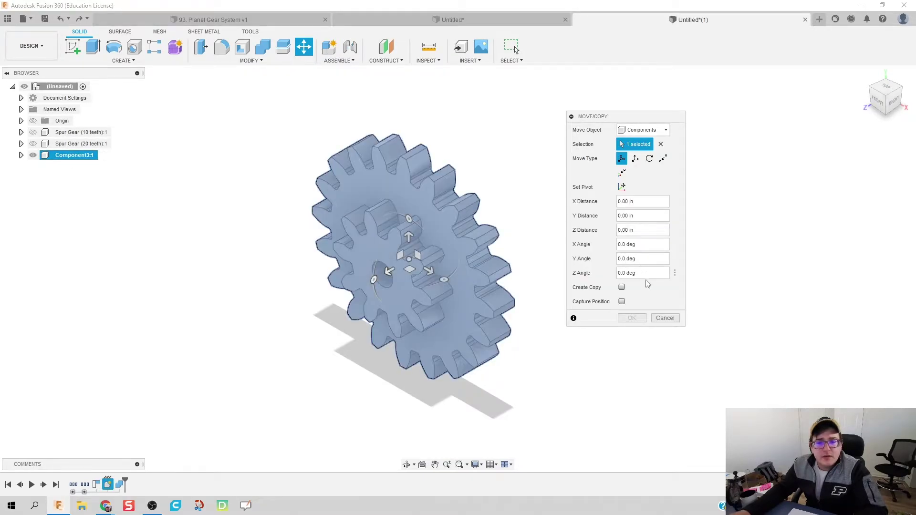
click(622, 287)
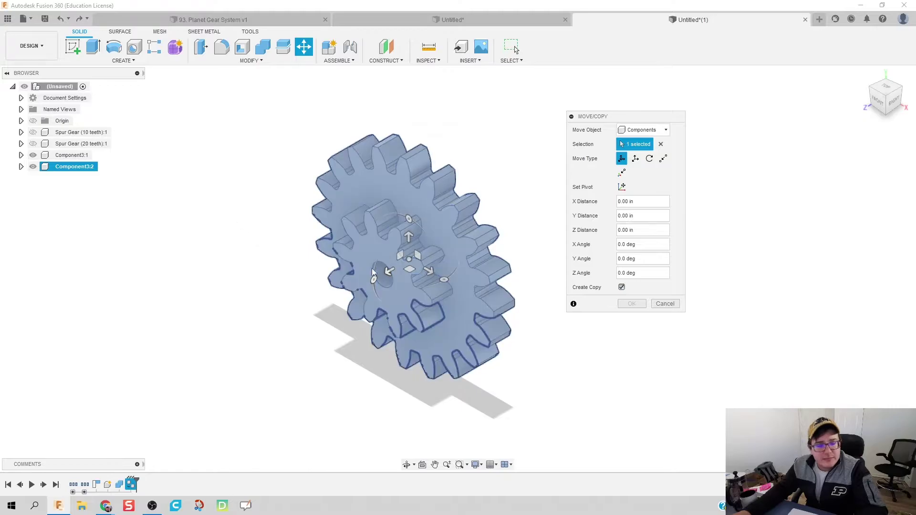
Slide the copy along X and rotate it -9° so the teeth mesh.
drag(429, 271, 574, 330)
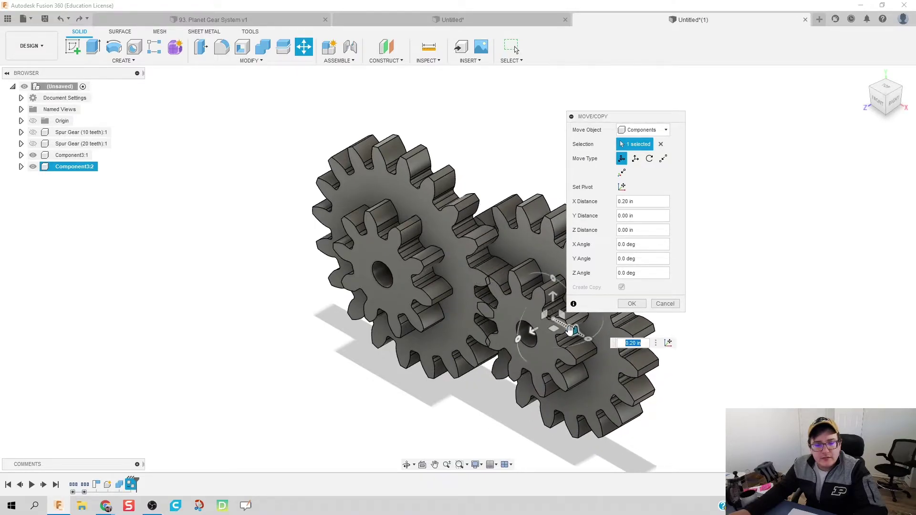
shift+middle_drag(444, 417, 410, 416)
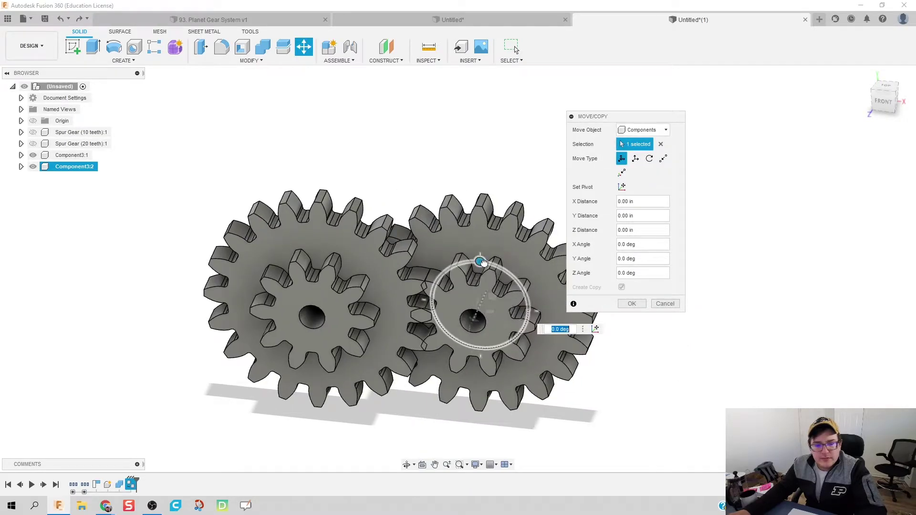
drag(480, 262, 493, 266)
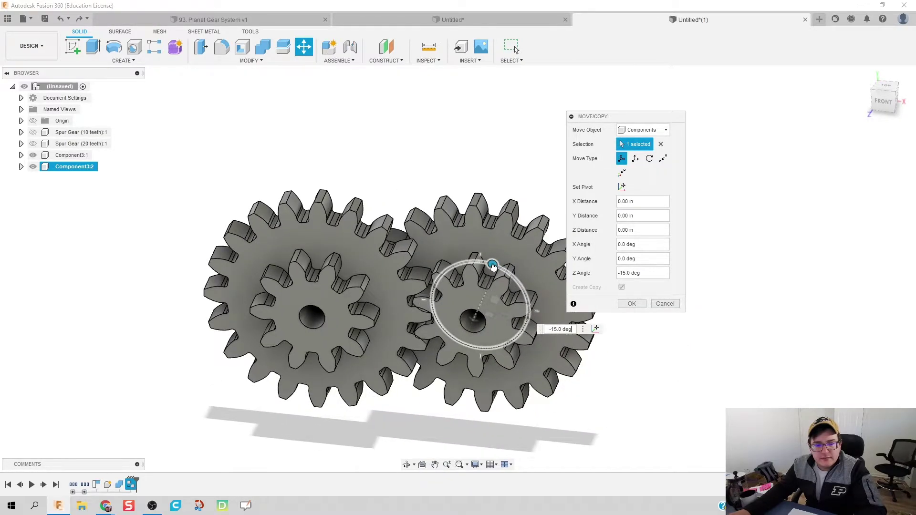
drag(493, 267, 488, 269)
text(-9)
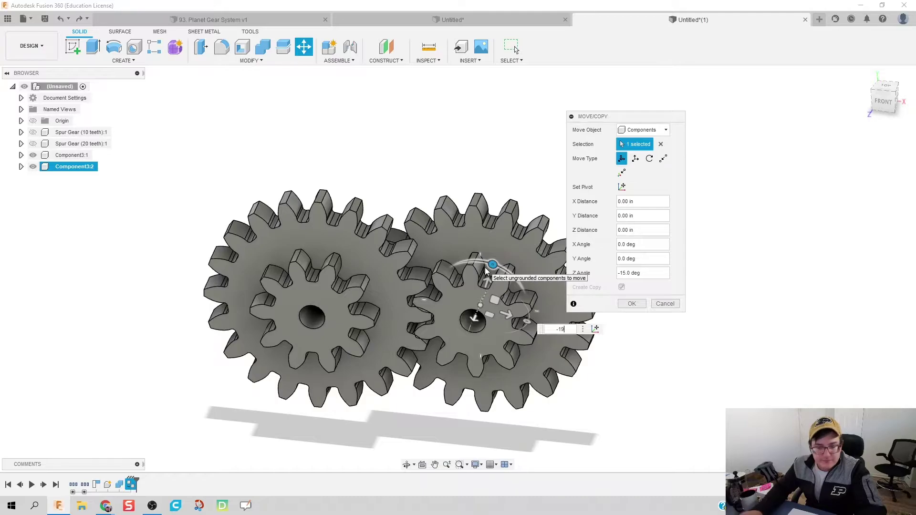
key(Return)
key(Return)
Inspect the copy's move step in the timeline, then clear the selection.
scroll(377, 308, up, 5)
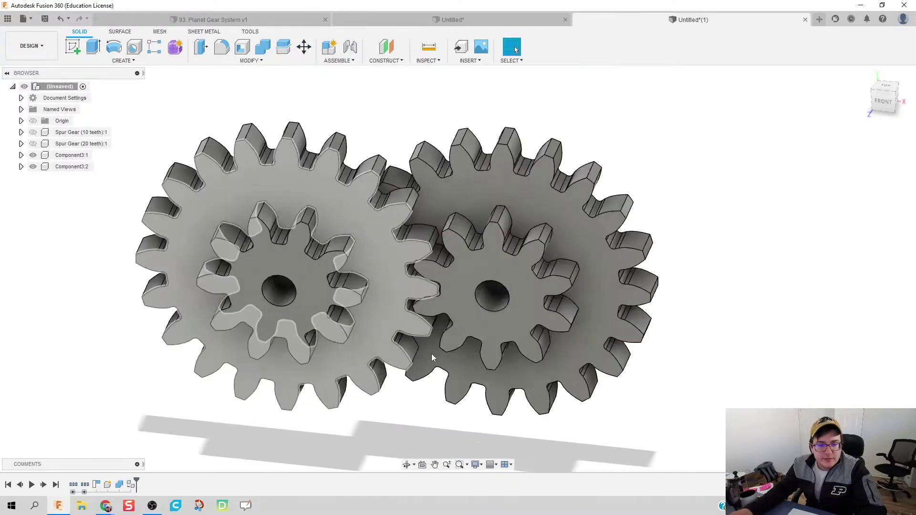
middle_drag(429, 413, 431, 379)
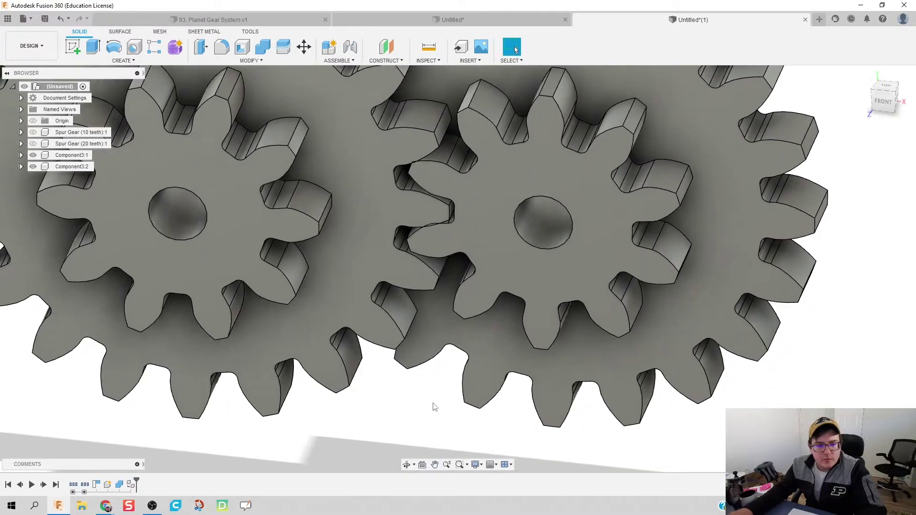
click(135, 485)
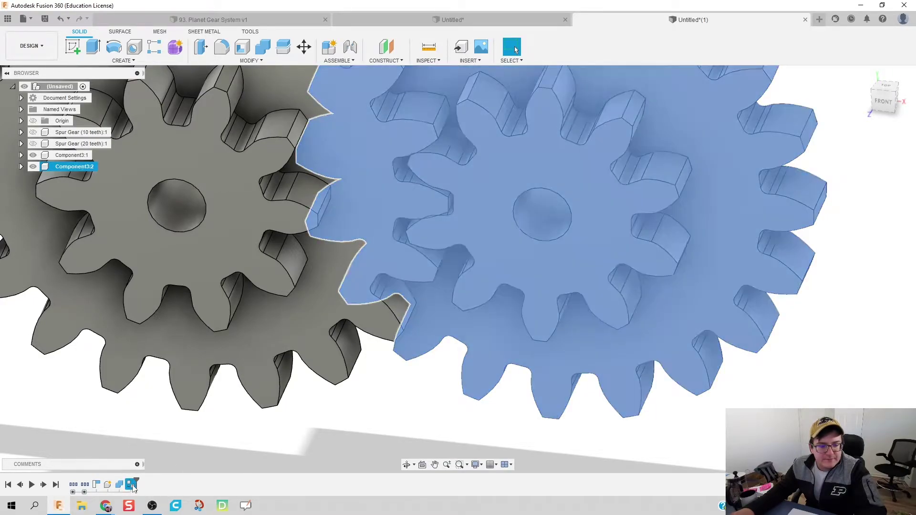
click(134, 486)
click(130, 487)
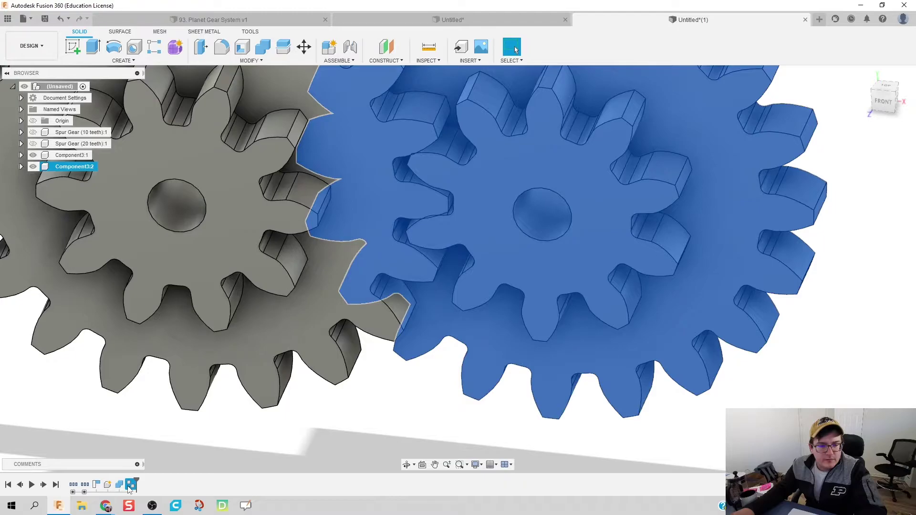
right_click(130, 490)
click(273, 440)
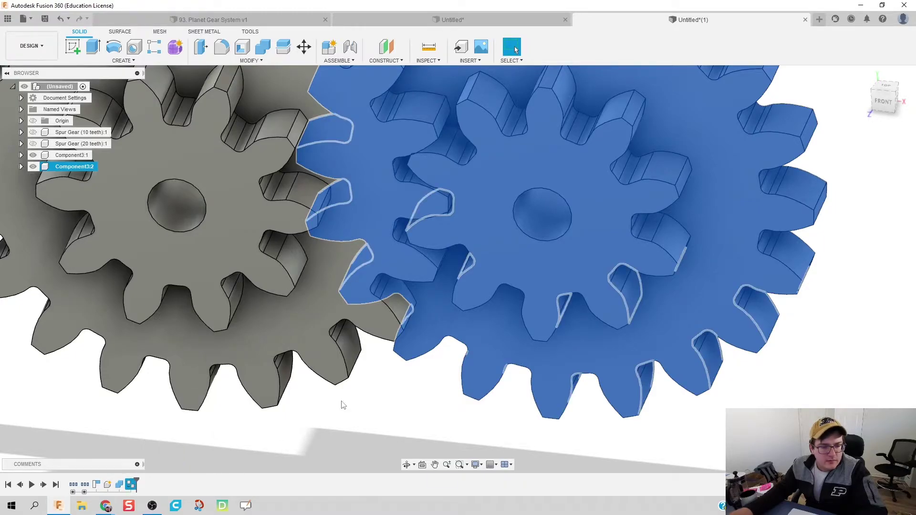
scroll(375, 385, down, 5)
key(Escape)
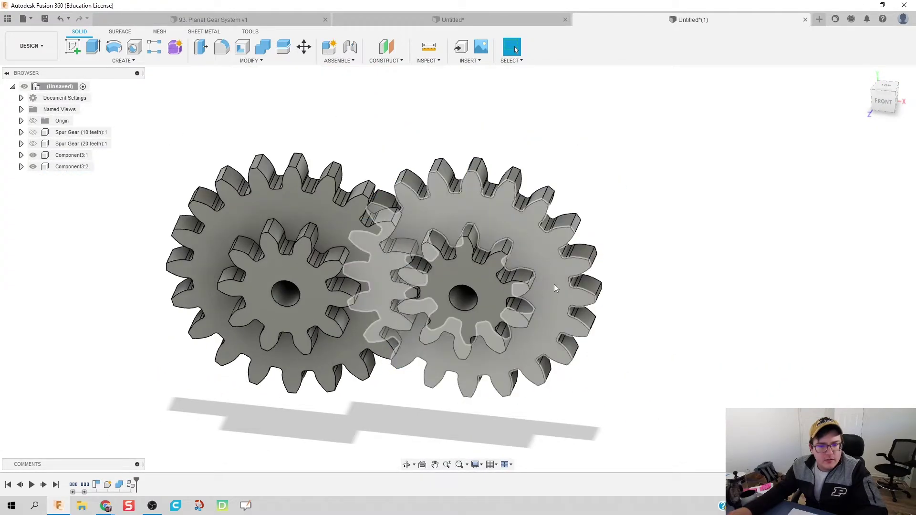
click(554, 284)
click(706, 252)
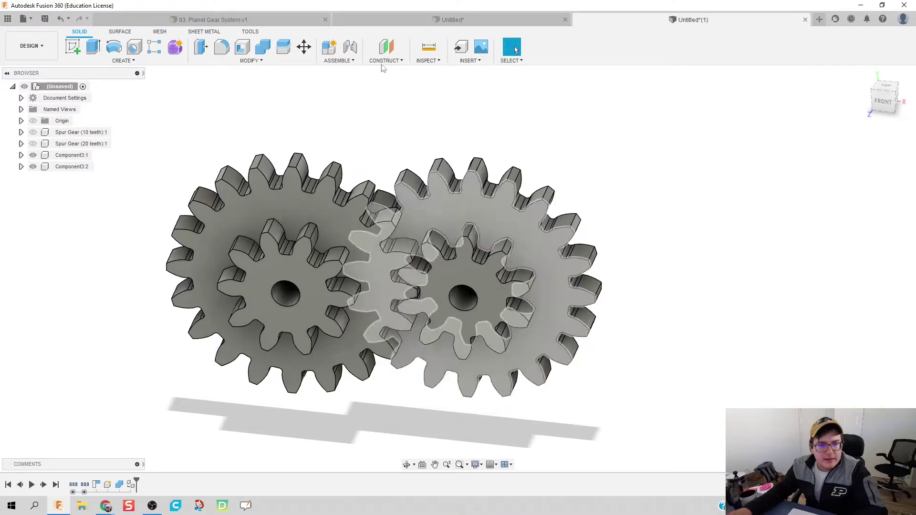
Rotate the right gear pair a further 1° as a test.
click(304, 47)
click(485, 287)
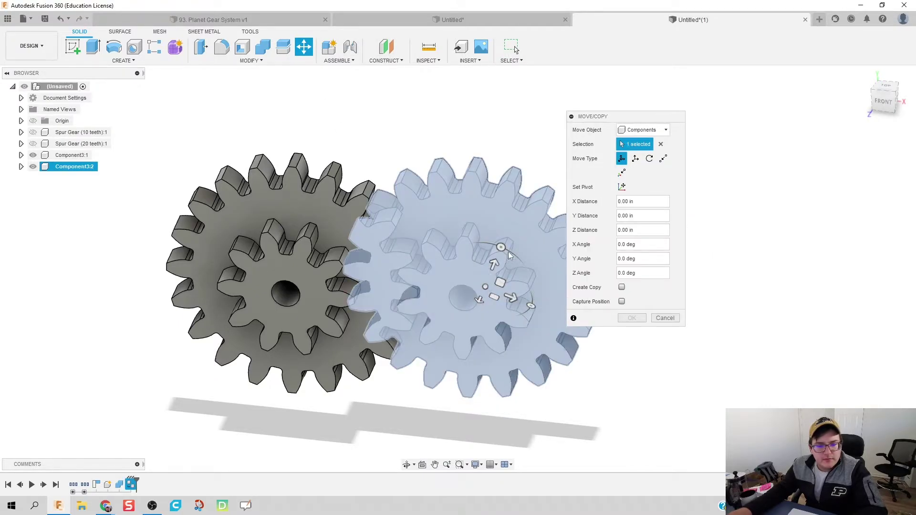
click(501, 246)
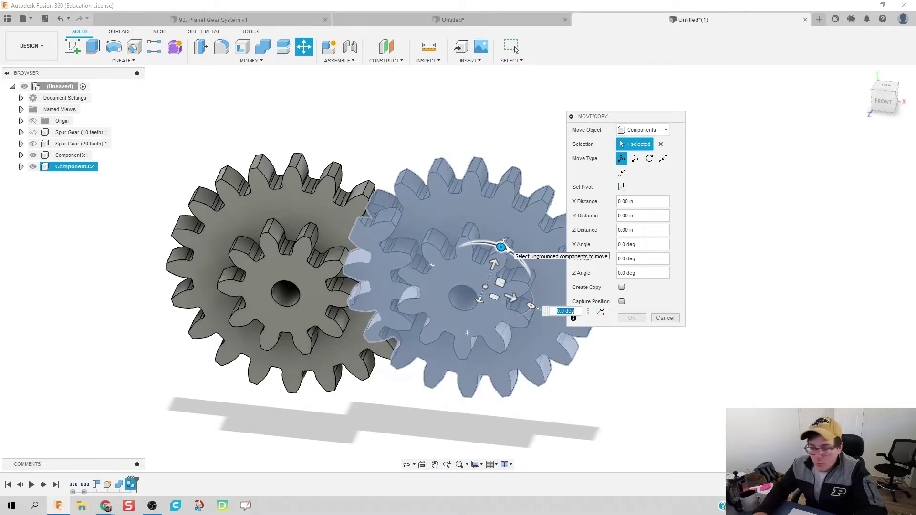
text(1)
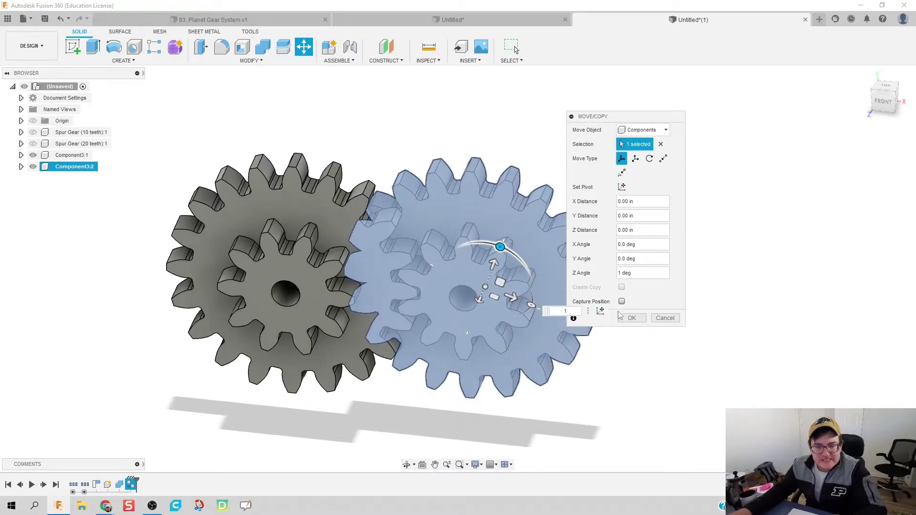
click(631, 318)
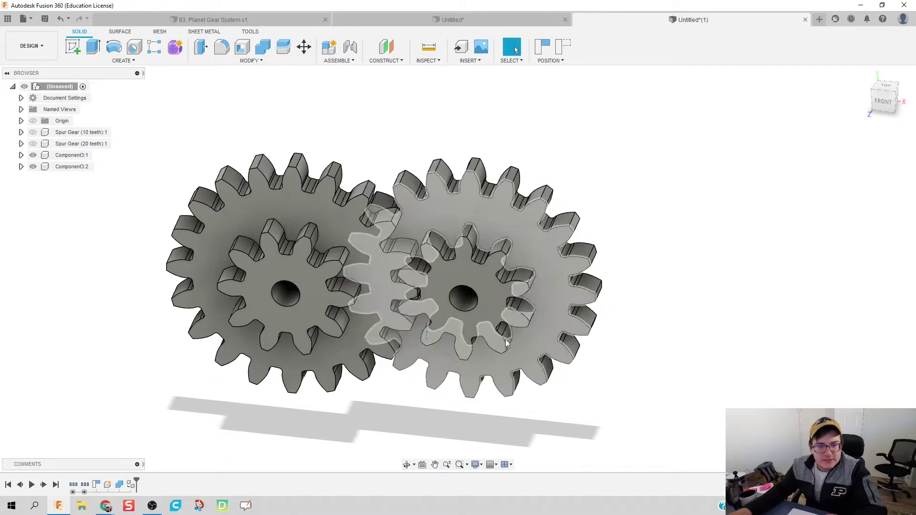
Revert the 1° rotation and view the assembly from a tilted top angle.
scroll(401, 308, down, 2)
scroll(401, 308, up, 3)
scroll(400, 315, up, 3)
mouse_move(400, 315)
shift+middle_down()
mouse_move(409, 300)
mouse_move(425, 330)
shift+middle_up()
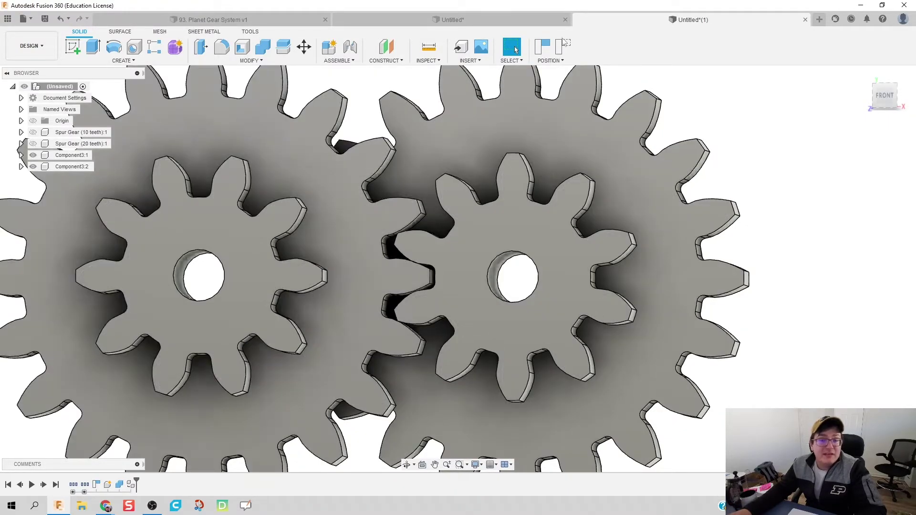
click(564, 49)
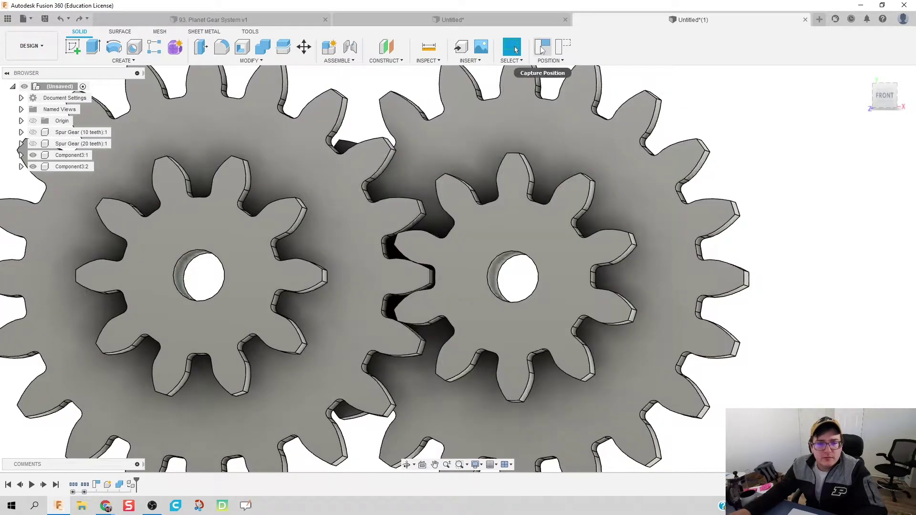
scroll(319, 286, down, 6)
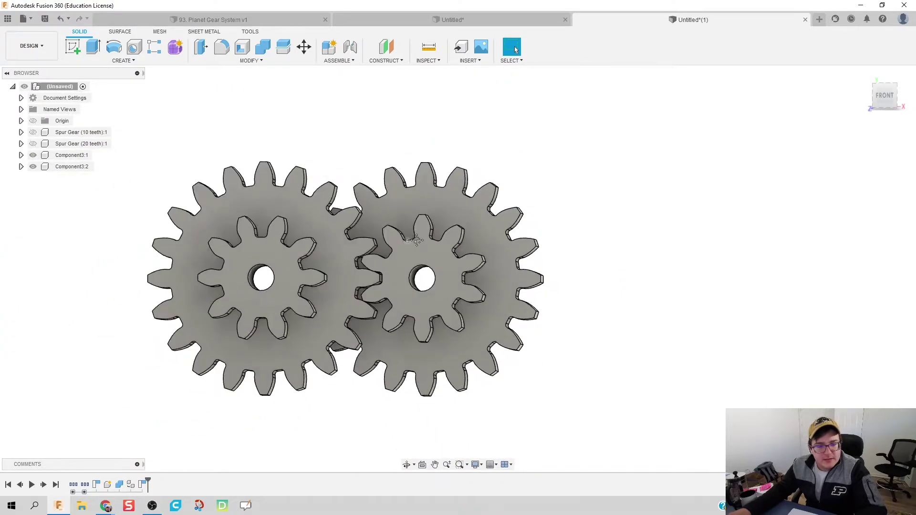
shift+middle_drag(518, 201, 377, 178)
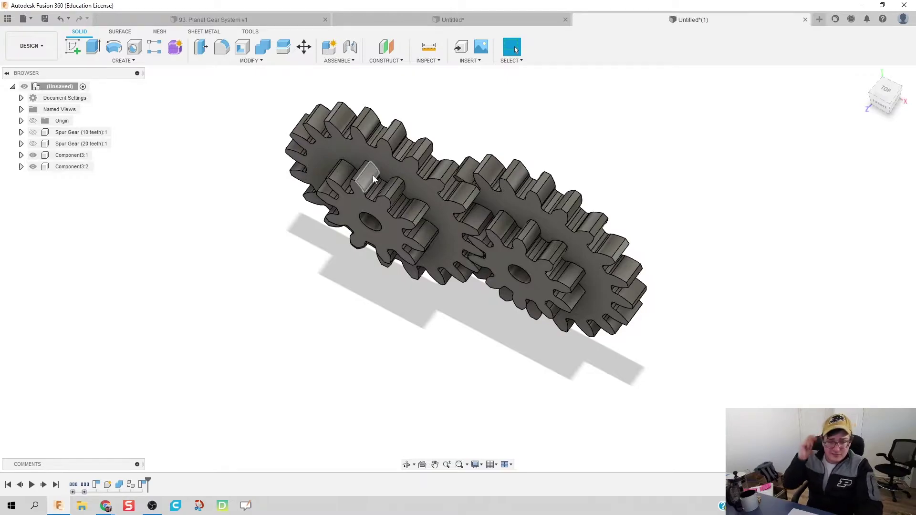
Copy Component3:1 and Component3:2 with a -1.00 in Z offset, forming a second layer.
click(304, 47)
click(71, 167)
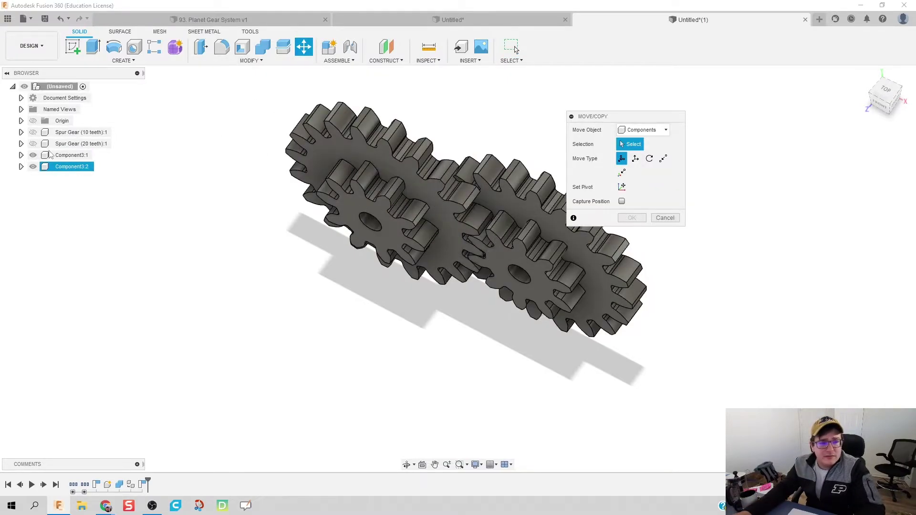
ctrl+click(67, 155)
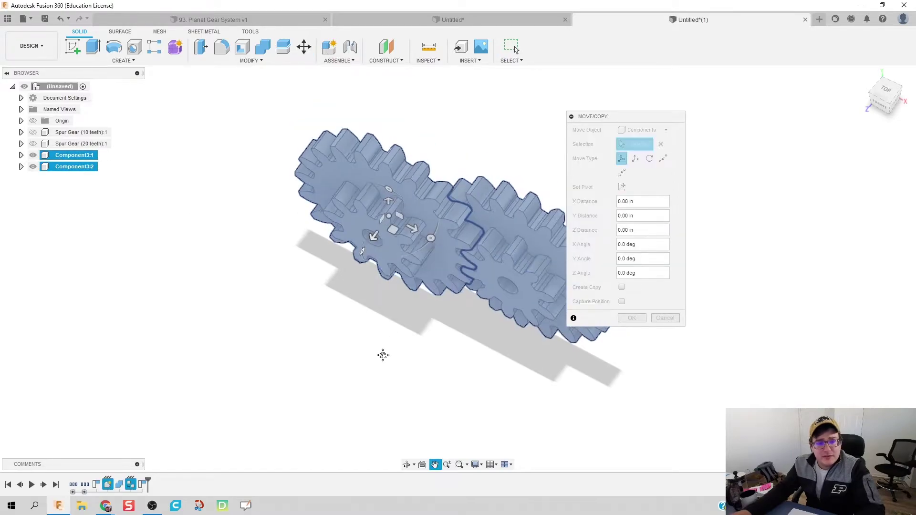
middle_drag(383, 355, 351, 270)
drag(350, 274, 374, 248)
click(622, 288)
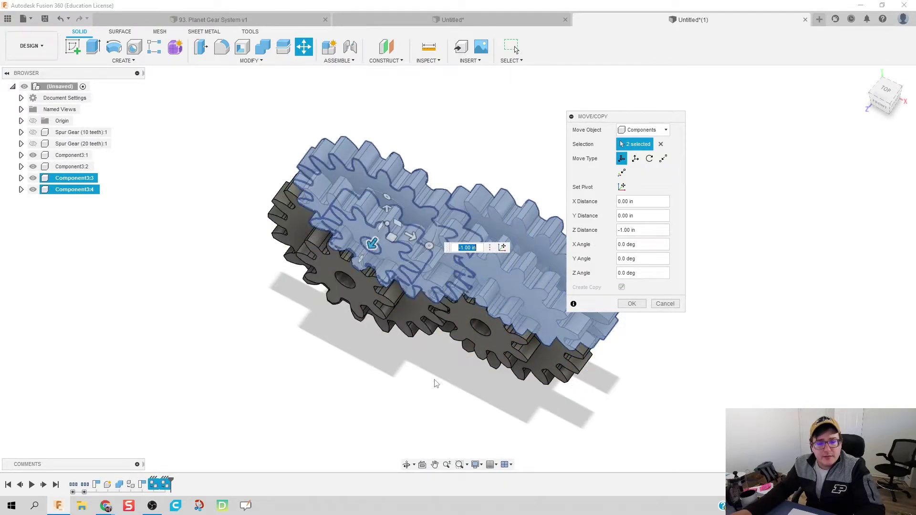
shift+middle_drag(459, 392, 470, 420)
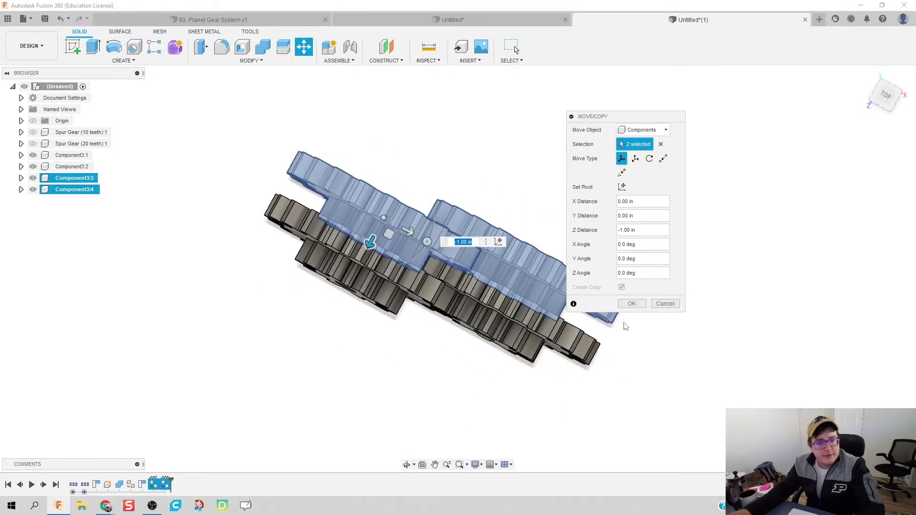
click(631, 305)
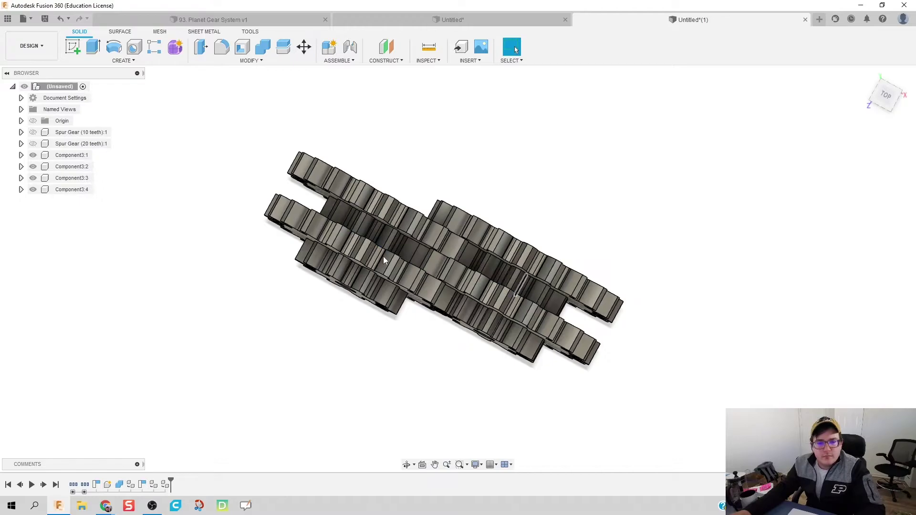
click(303, 53)
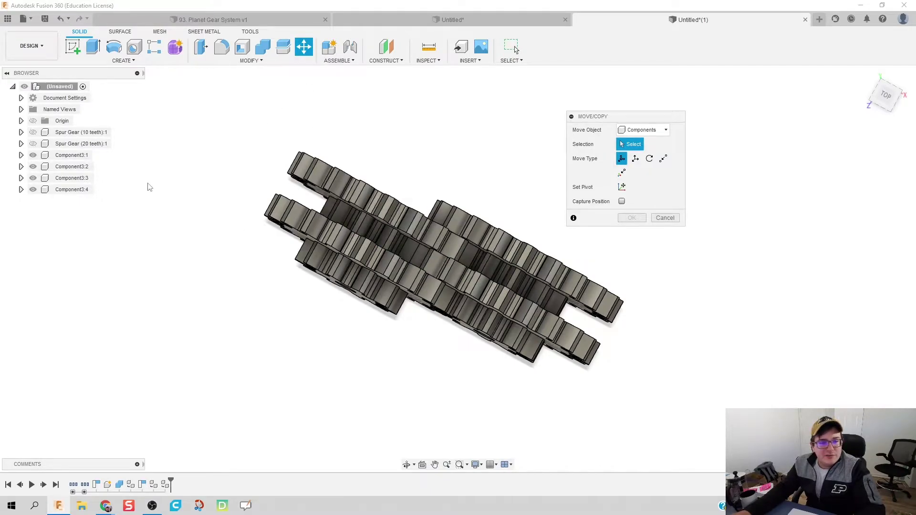
Copy all four gear components with a -2.00 in Z offset.
drag(196, 112, 720, 413)
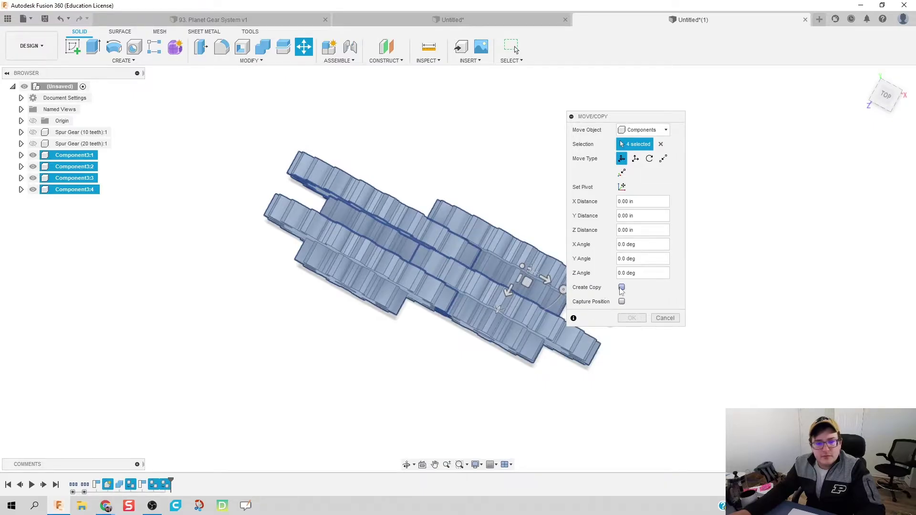
click(622, 288)
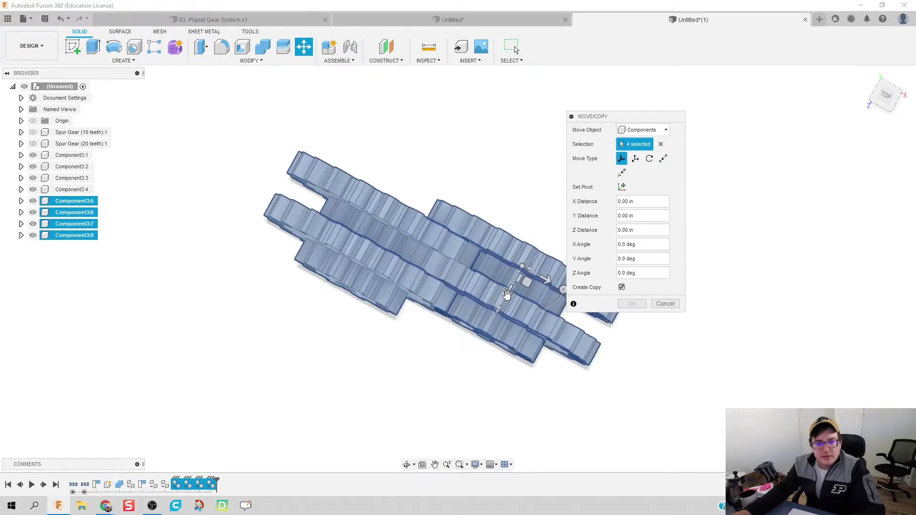
drag(507, 294, 564, 220)
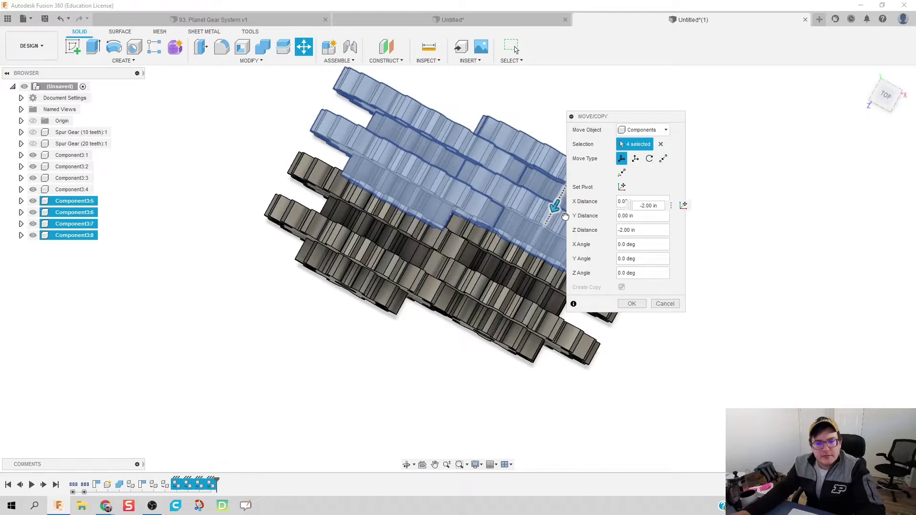
click(632, 304)
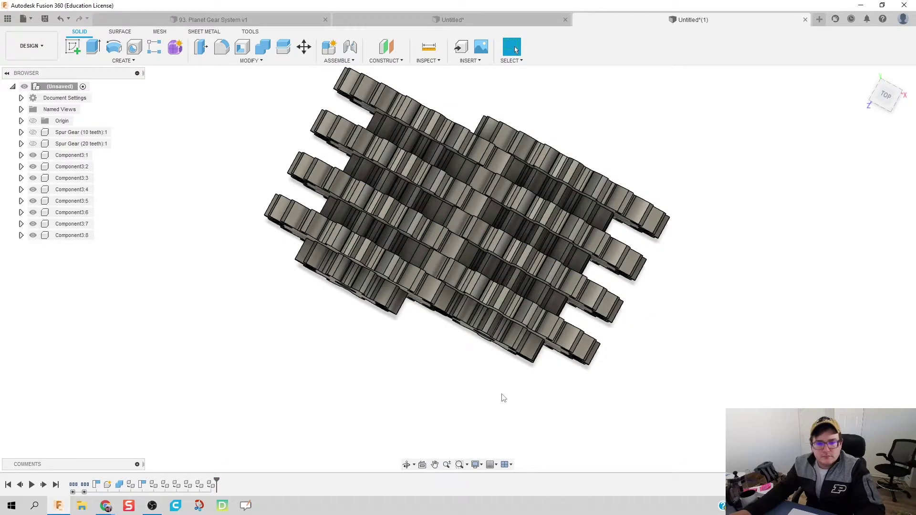
shift+middle_drag(503, 398, 538, 395)
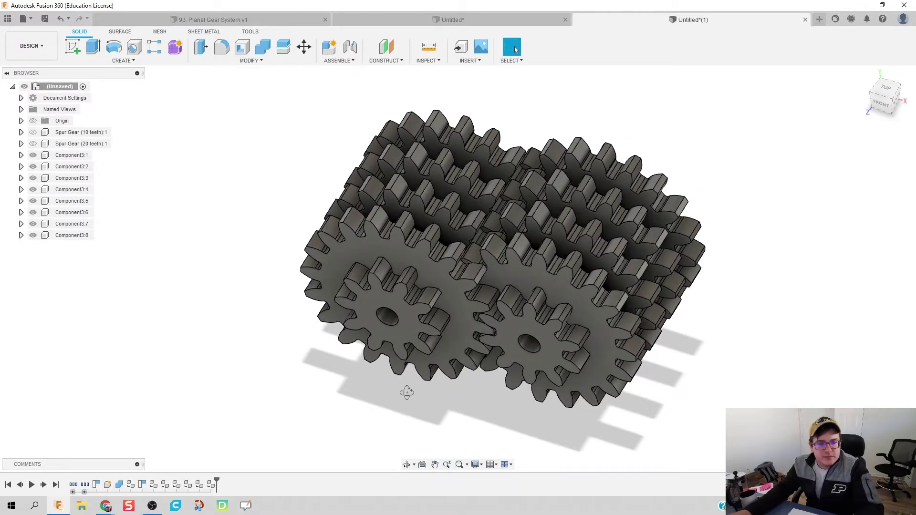
shift+middle_drag(408, 393, 404, 351)
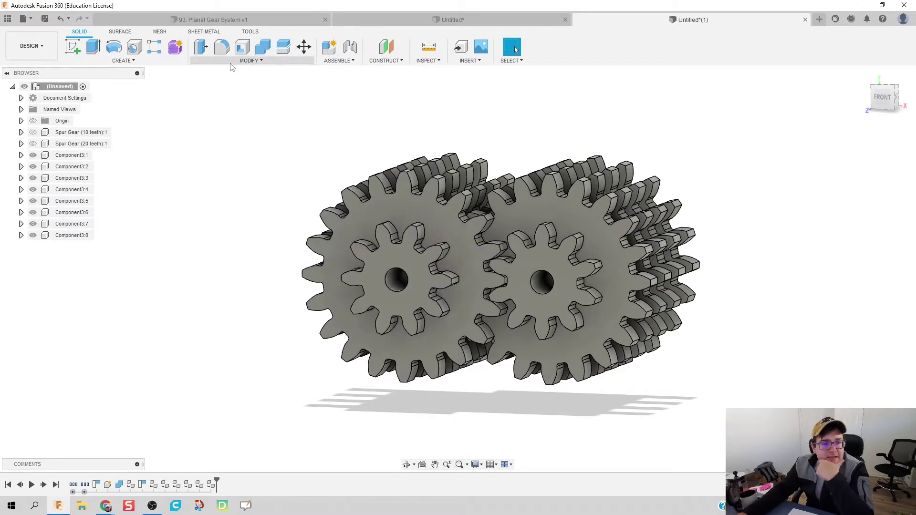
Sketch on the small gear's face, projecting both front gears' axle-hole circles.
click(73, 46)
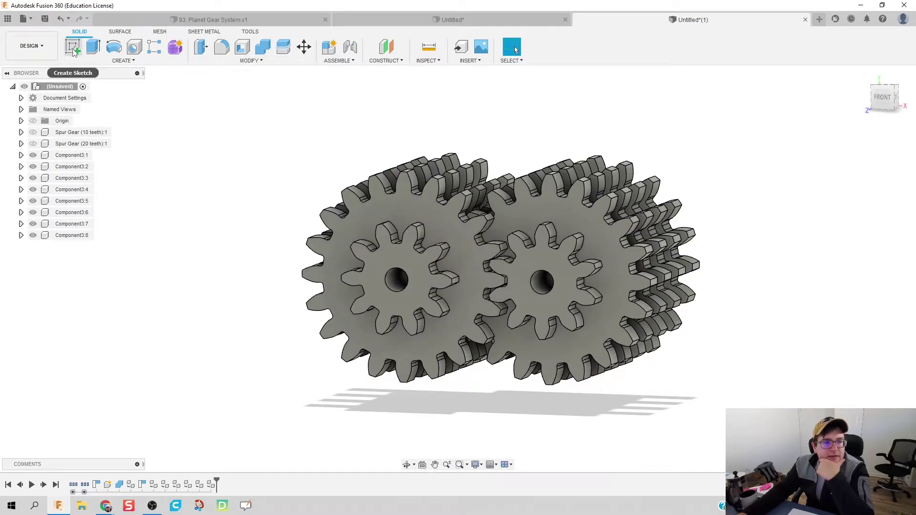
click(395, 306)
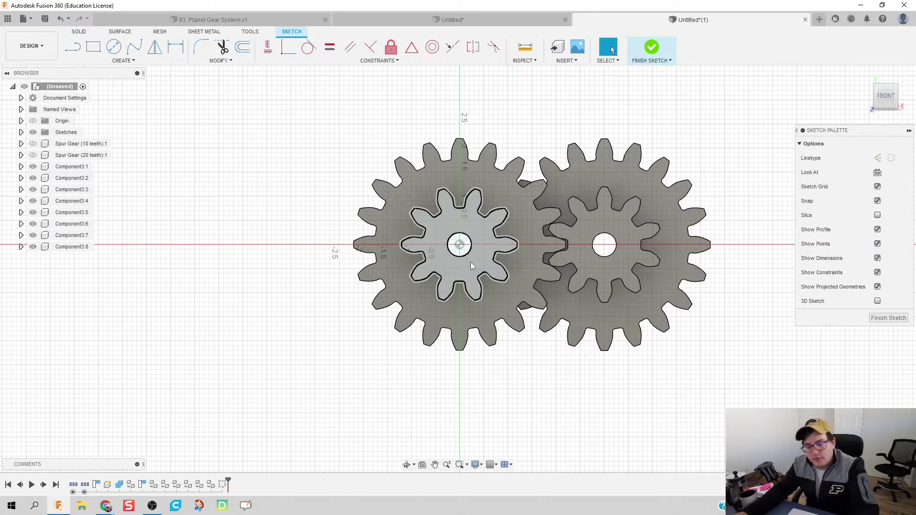
key(p)
click(471, 254)
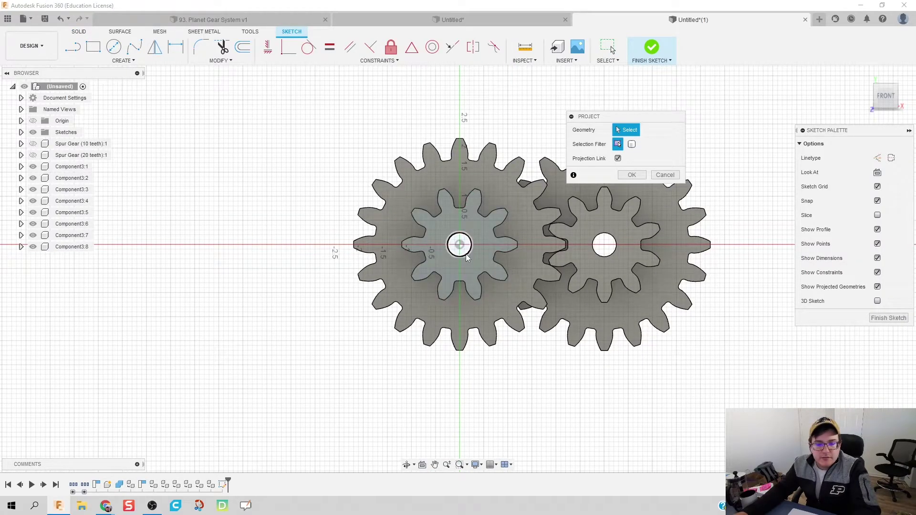
click(609, 254)
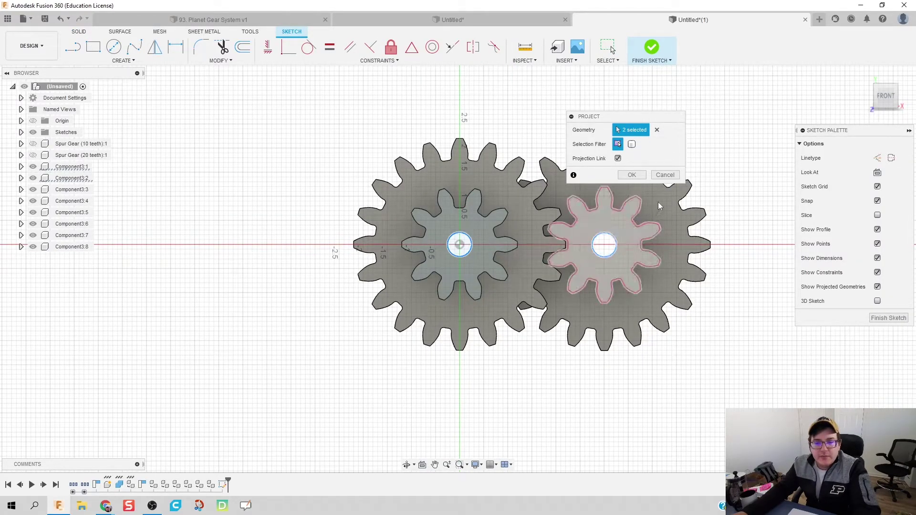
click(632, 175)
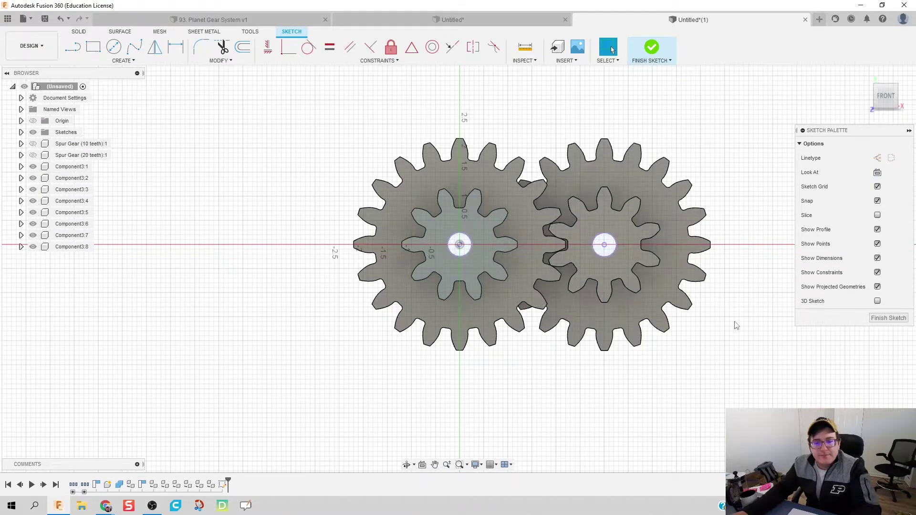
click(650, 50)
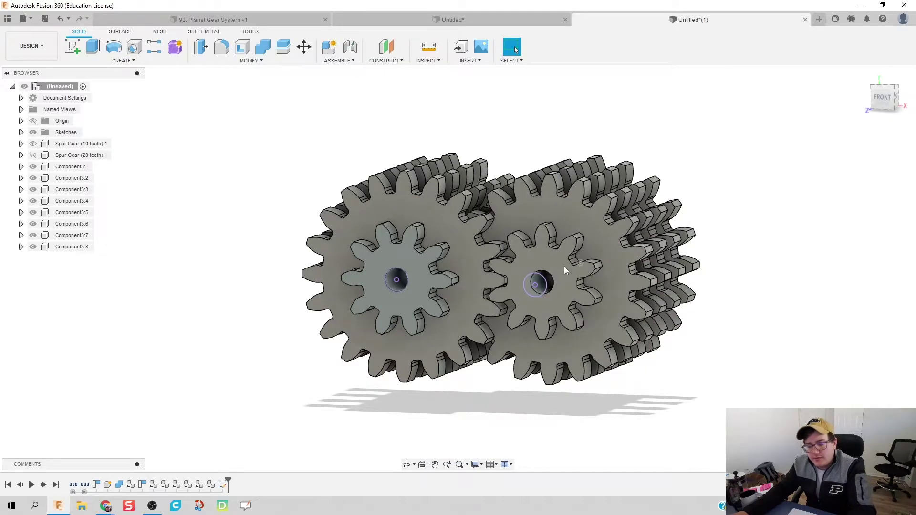
Extrude both hole profiles -4.50 in as a New Component to form the axles.
key(e)
click(400, 284)
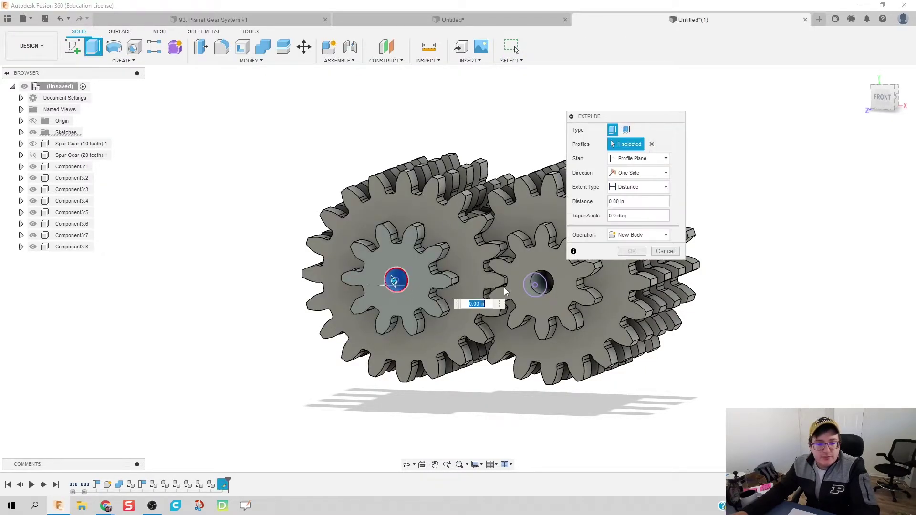
click(535, 285)
shift+middle_drag(407, 139, 374, 295)
drag(419, 362, 665, 275)
shift+middle_drag(669, 322, 589, 360)
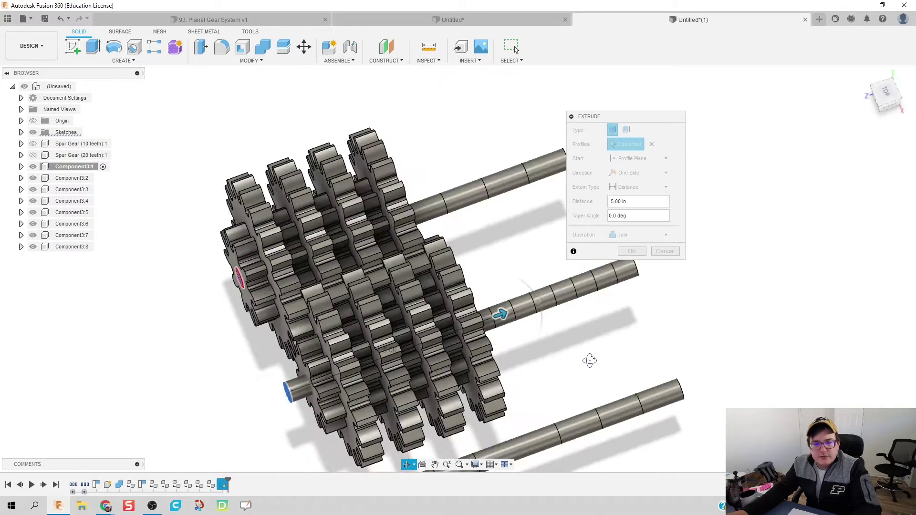
click(649, 234)
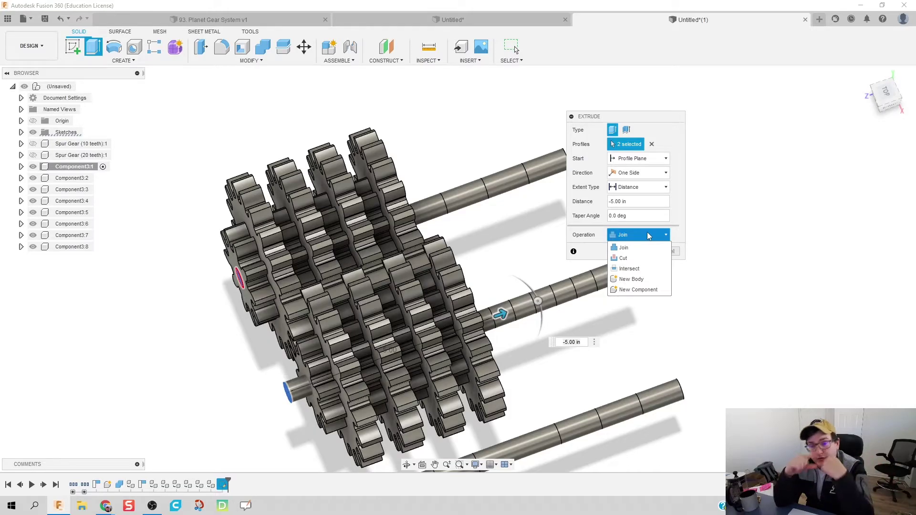
click(624, 290)
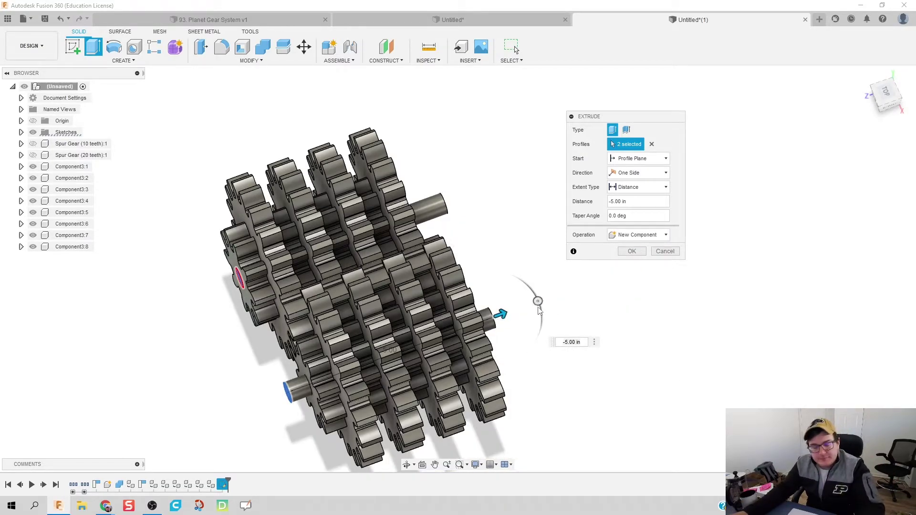
shift+middle_drag(530, 317, 530, 348)
drag(497, 352, 471, 353)
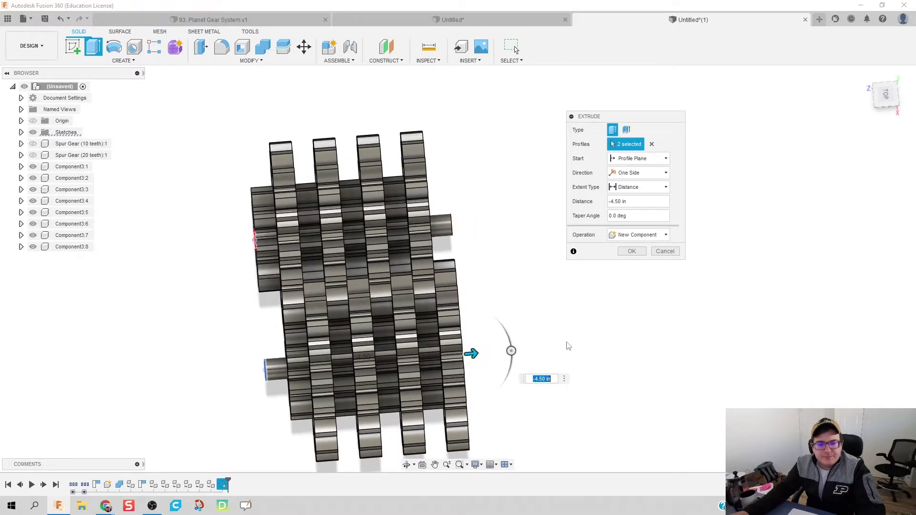
click(641, 252)
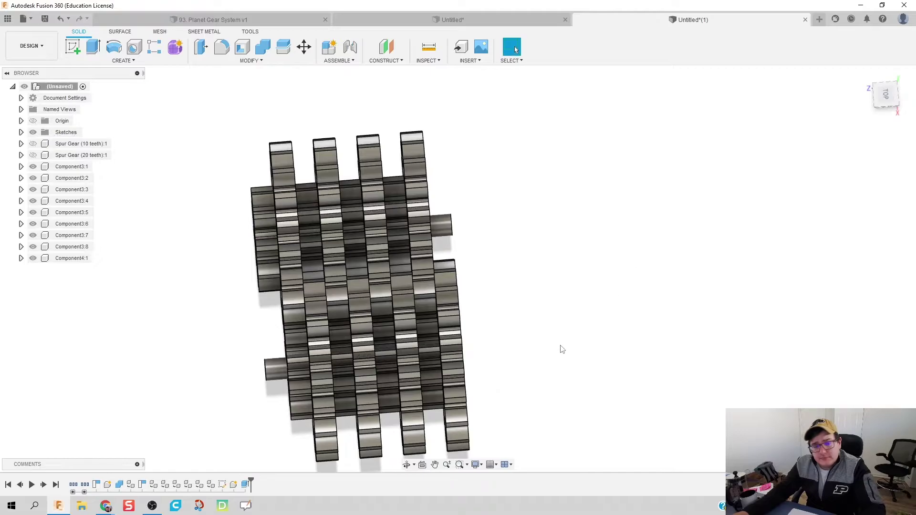
Orbit to a front isometric view and bring up the ASSEMBLE tools list.
shift+middle_drag(547, 337, 630, 224)
shift+middle_drag(377, 407, 429, 400)
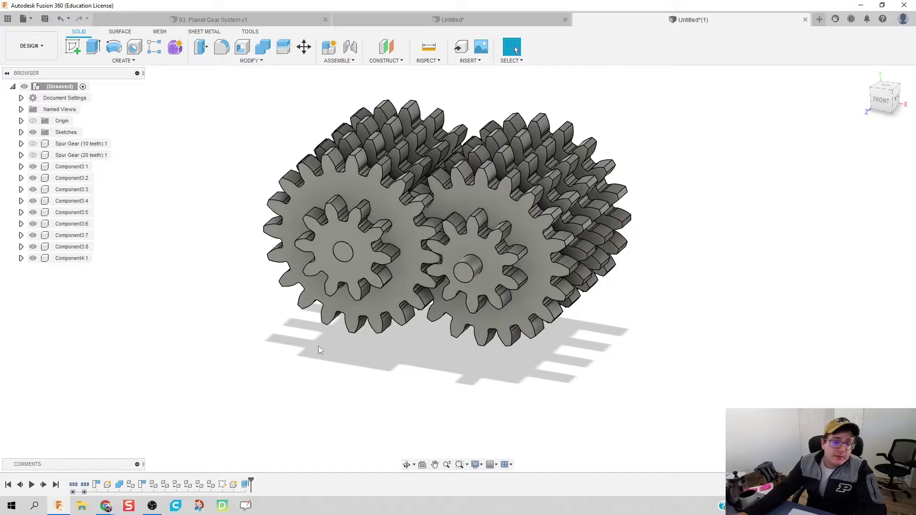
click(339, 61)
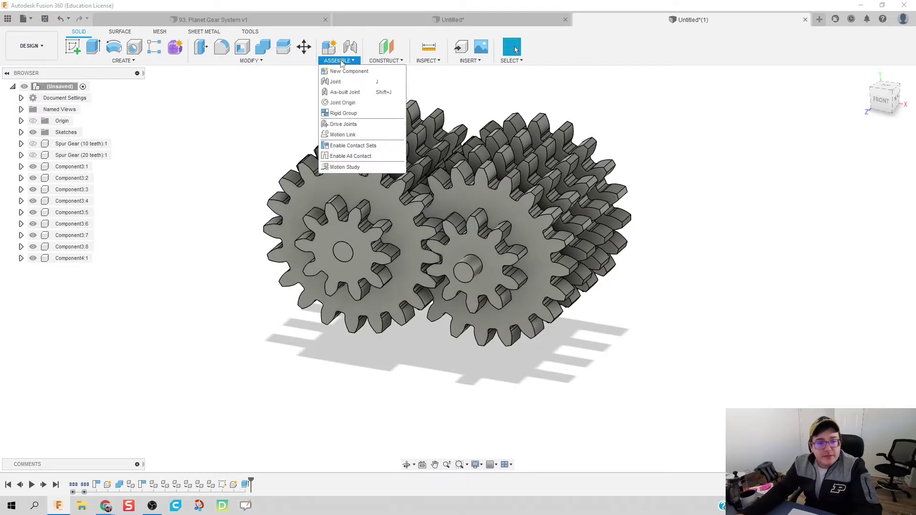
Begin an as-built revolute joint between the front gear and its axle.
click(333, 93)
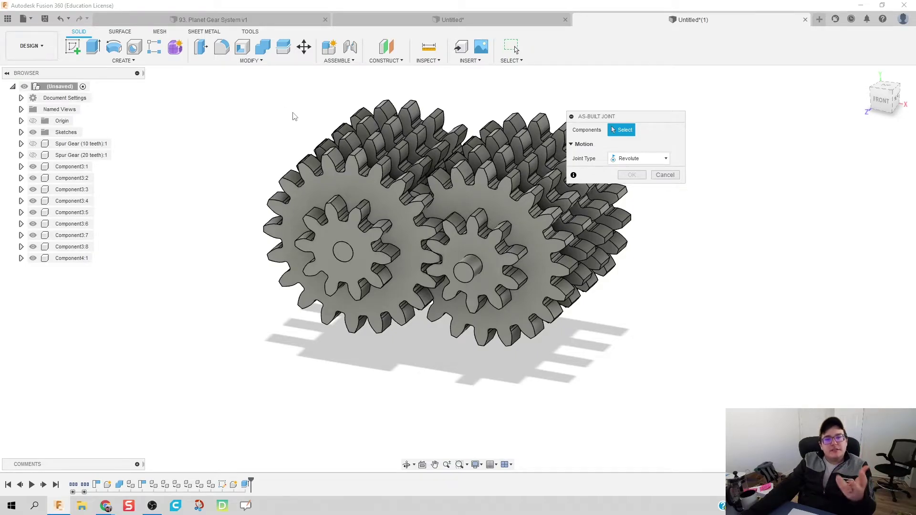
scroll(292, 122, up, 3)
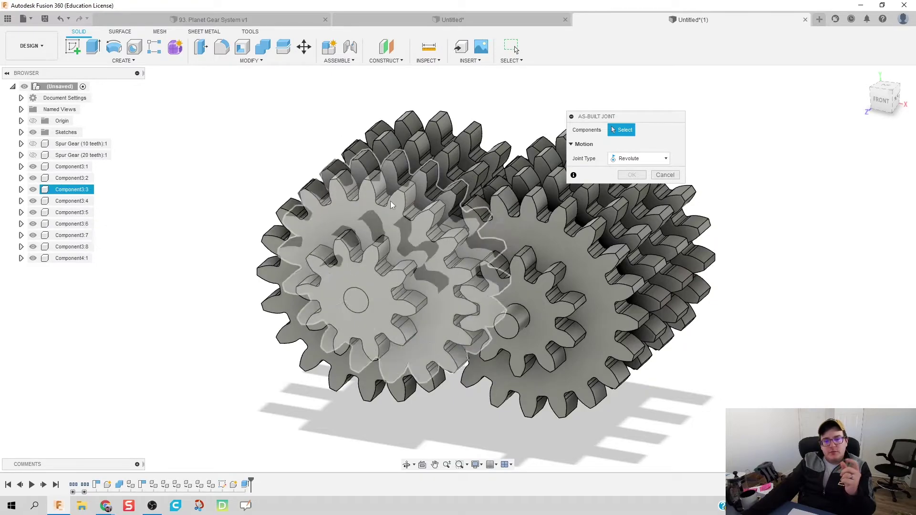
click(371, 221)
click(352, 308)
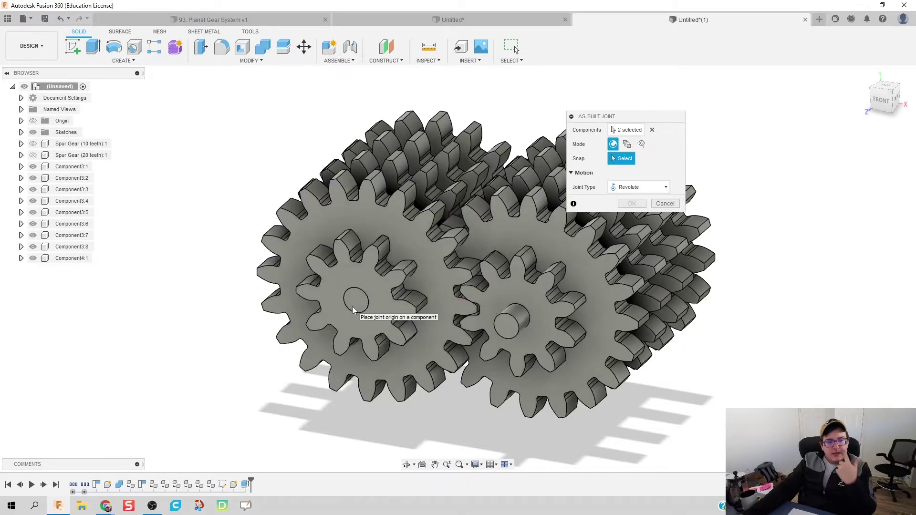
Cancel the unfinished as-built joint and rename Component4:1 to Axle.
click(664, 204)
double_click(75, 258)
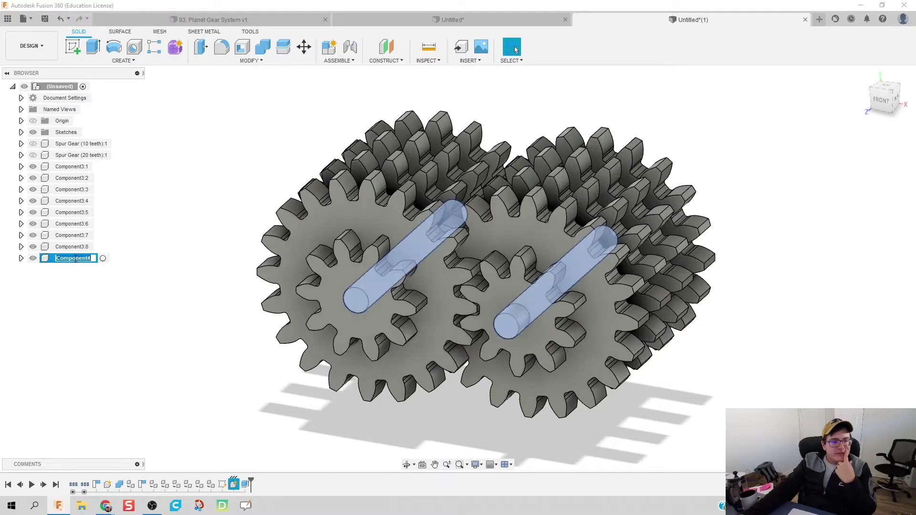
text(Axle)
key(Return)
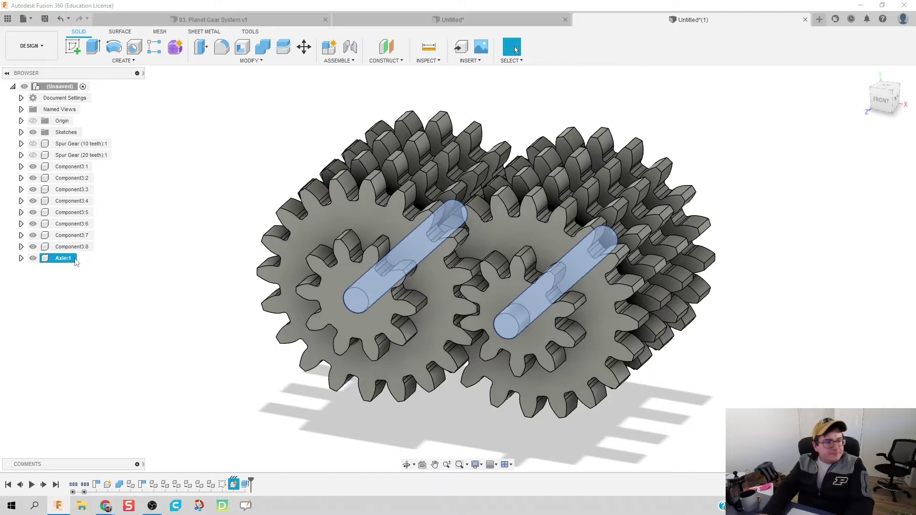
Rename the gear component Component3:1 to CG.
click(62, 167)
double_click(62, 167)
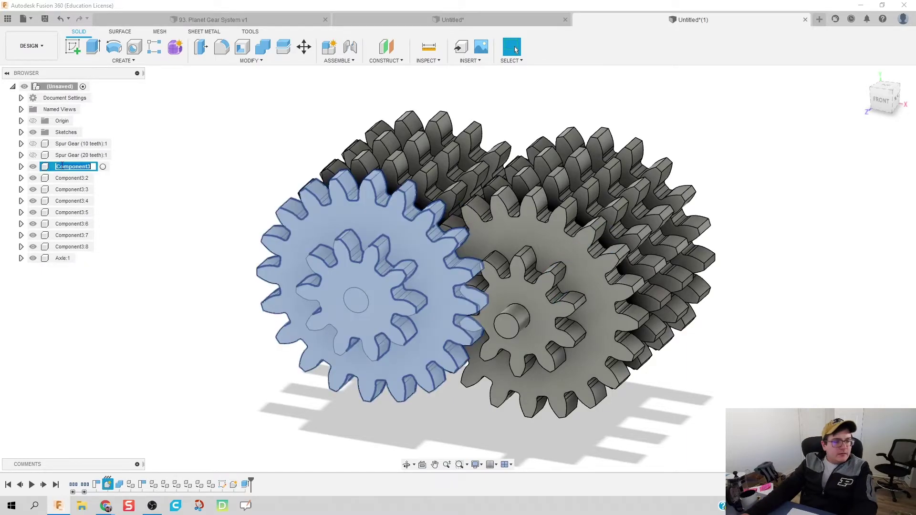
text(C)
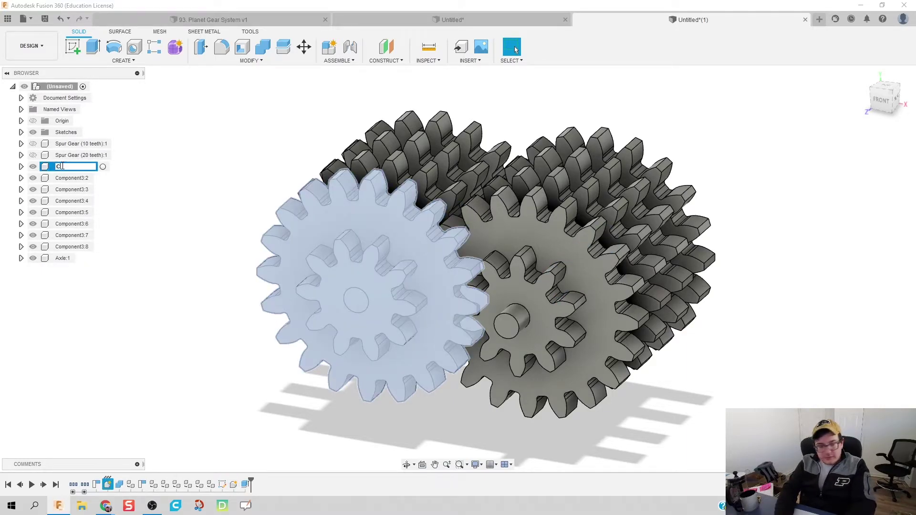
text(G)
key(Return)
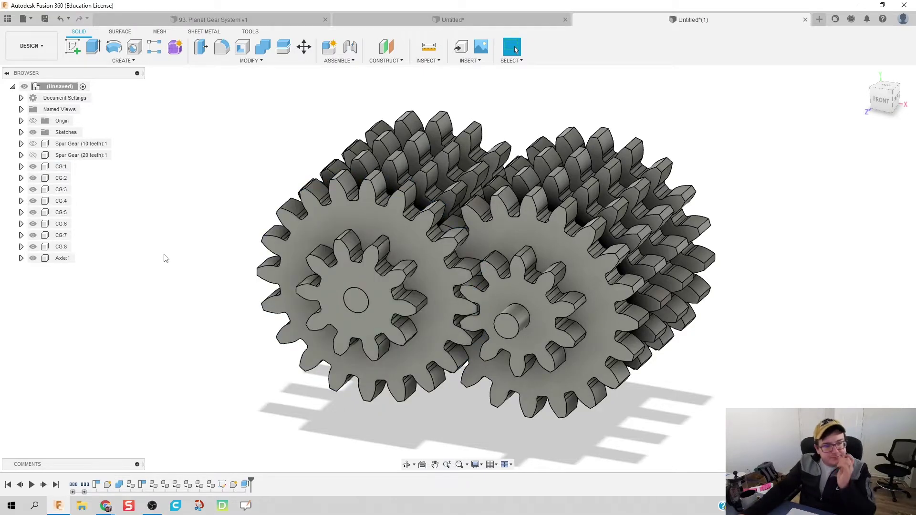
Join front gear CG:1 to Axle:1 with a revolute as-built joint at the gear centre.
click(338, 60)
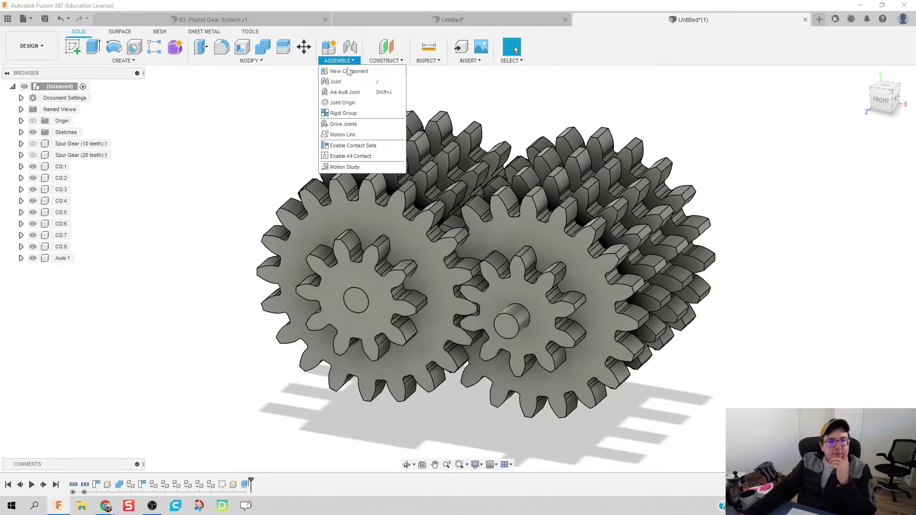
click(345, 93)
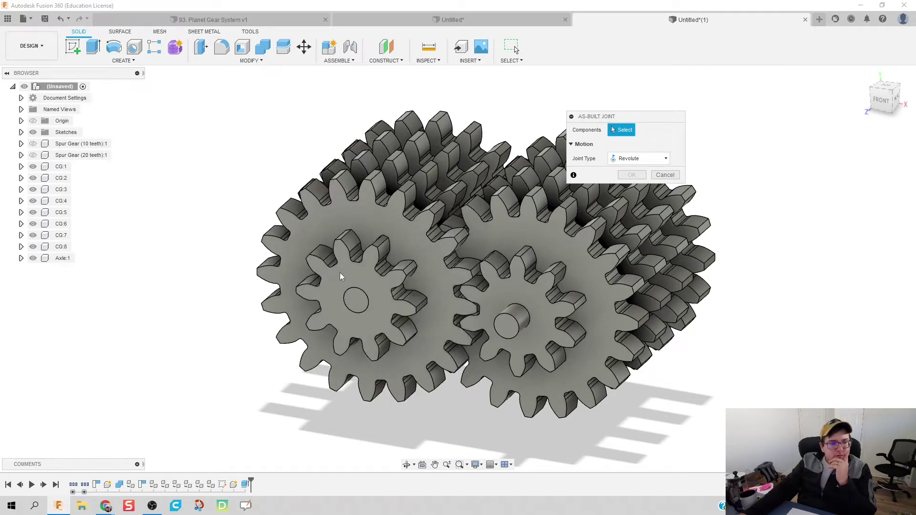
click(376, 271)
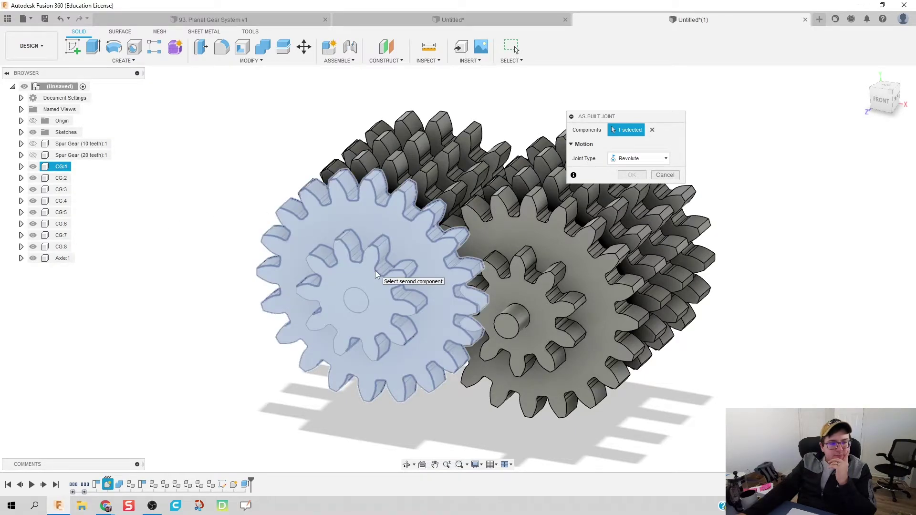
click(59, 259)
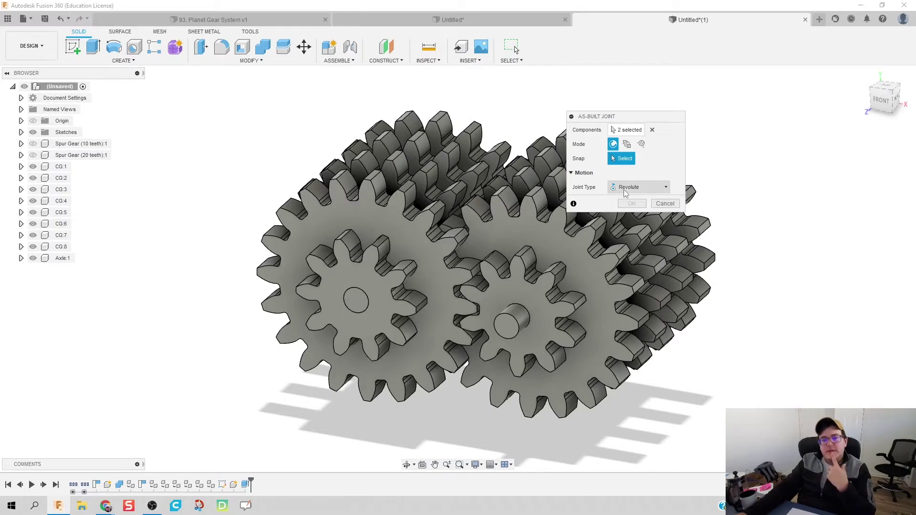
click(356, 301)
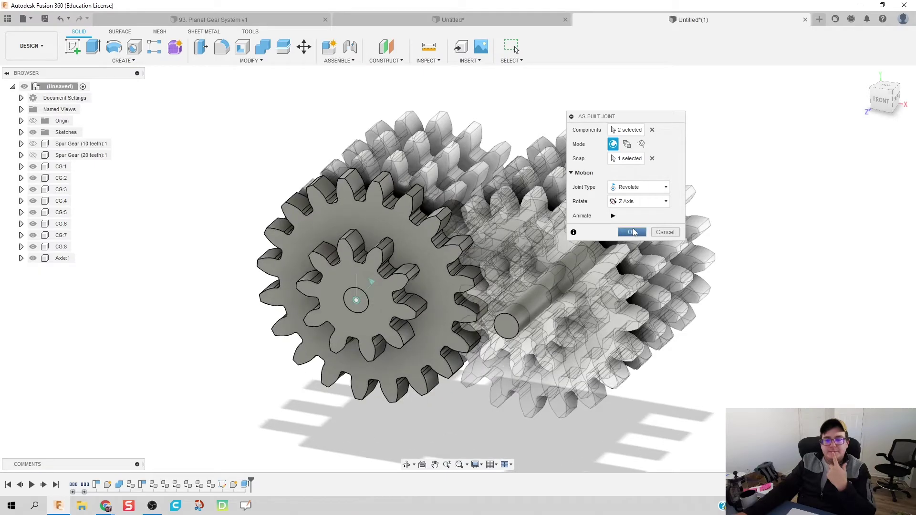
click(633, 232)
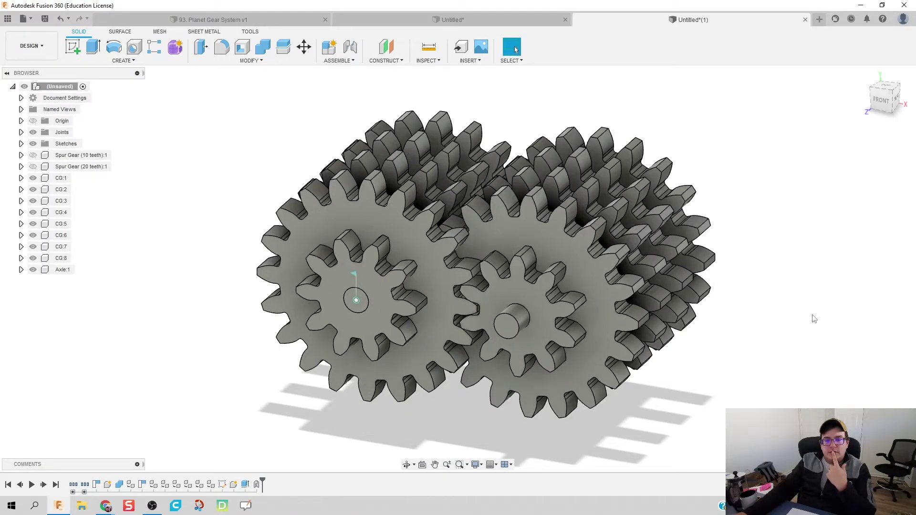
Add a revolute as-built joint between the second front gear and its axle.
scroll(754, 317, up, 2)
key(shift+j)
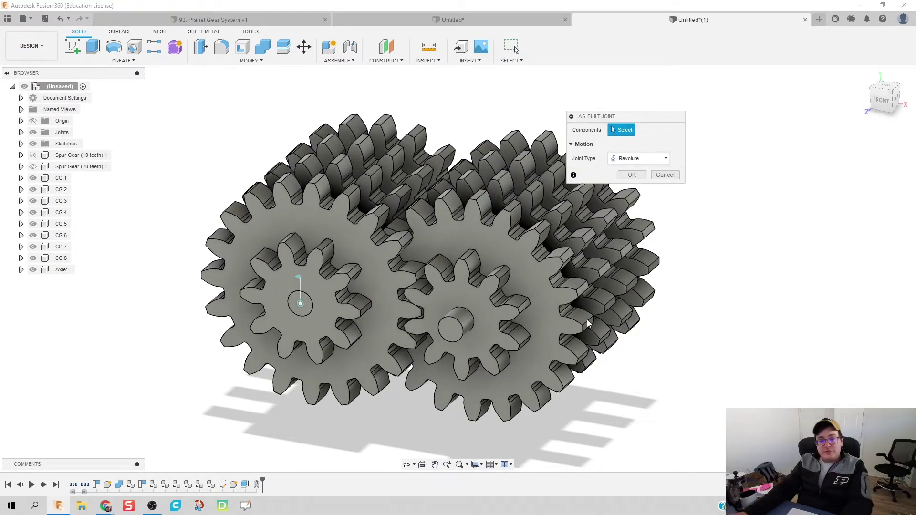
click(469, 311)
click(455, 330)
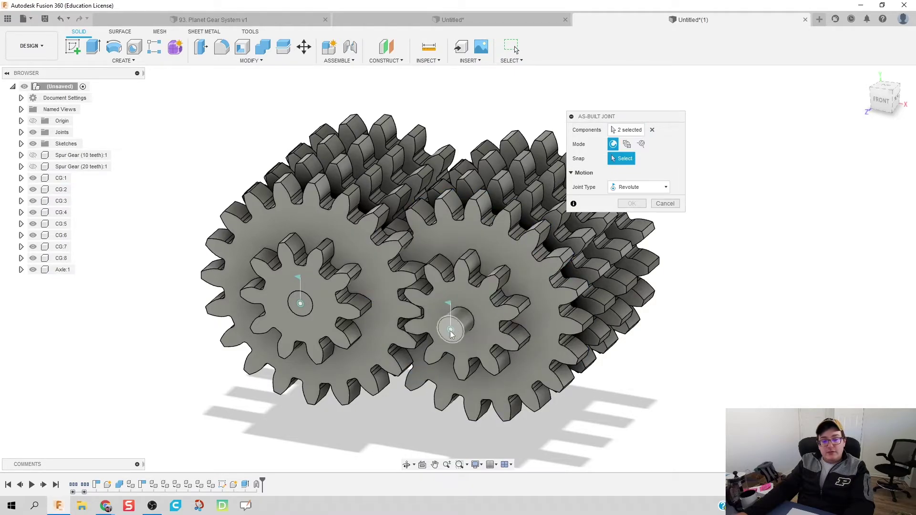
click(451, 329)
click(625, 230)
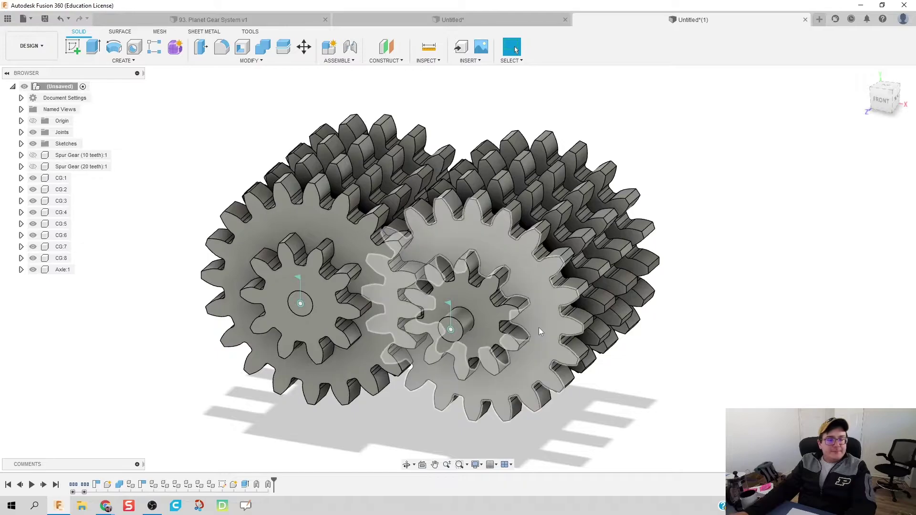
Hide front gear CG:1, keeping CG:2 visible, and shift the view to the gears.
click(33, 178)
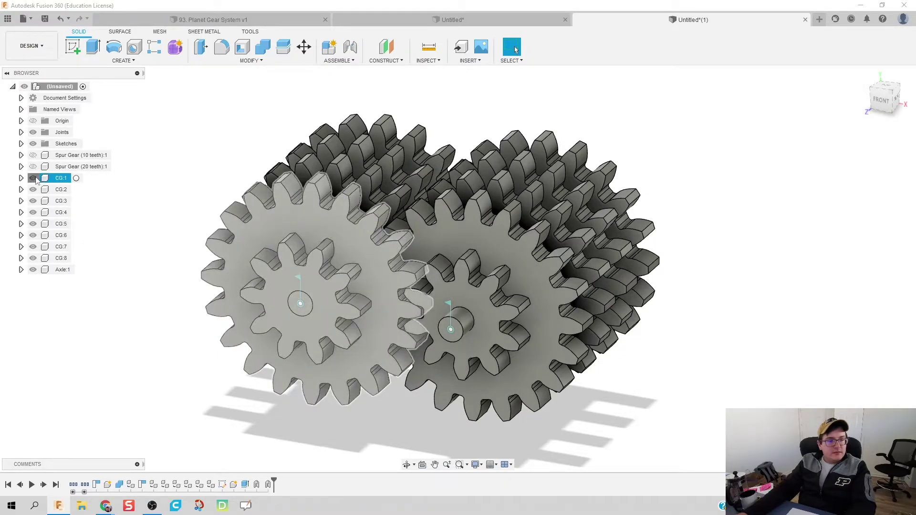
click(33, 189)
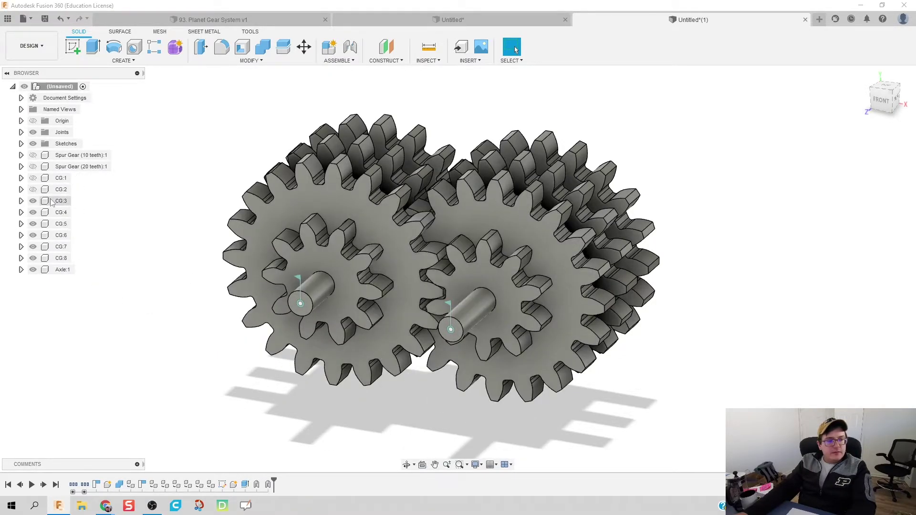
click(33, 189)
middle_drag(186, 349, 239, 359)
scroll(215, 358, down, 1)
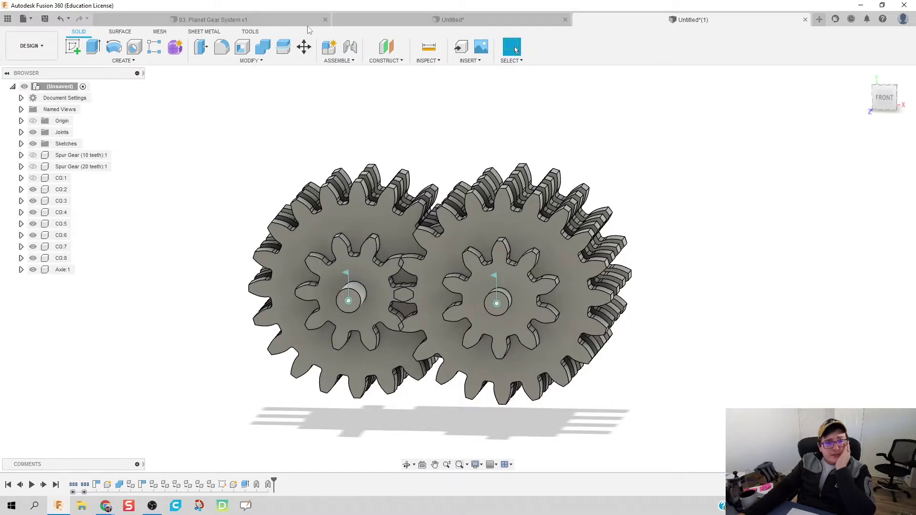
Rotate gear CG:3 by 19 degrees about Z with Move/Copy so its teeth mesh.
click(303, 46)
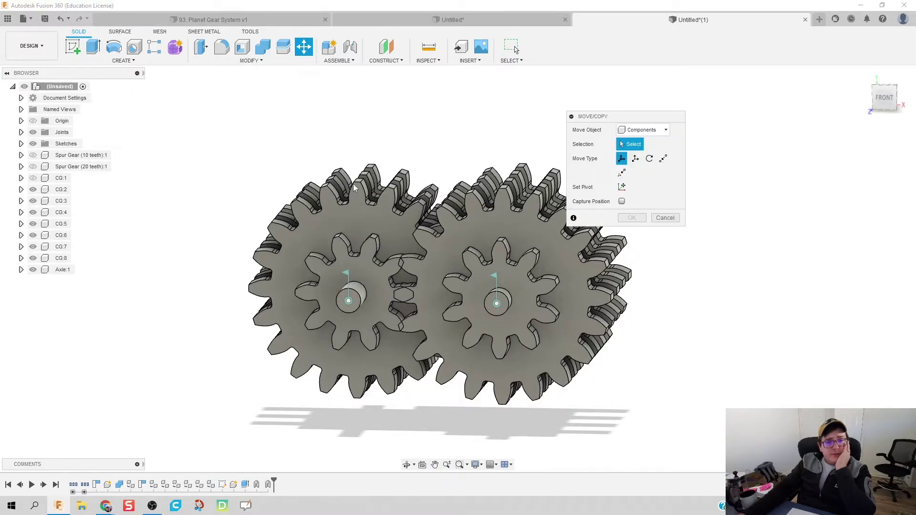
click(370, 279)
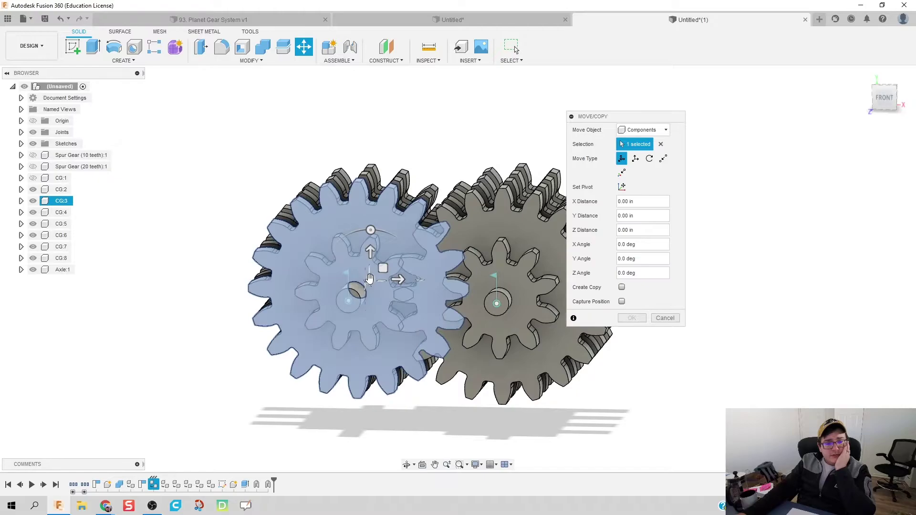
click(666, 318)
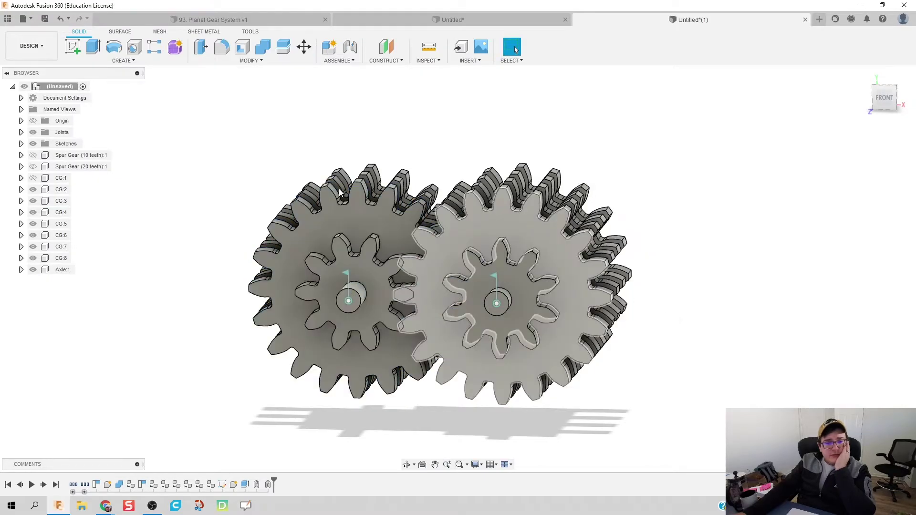
click(305, 46)
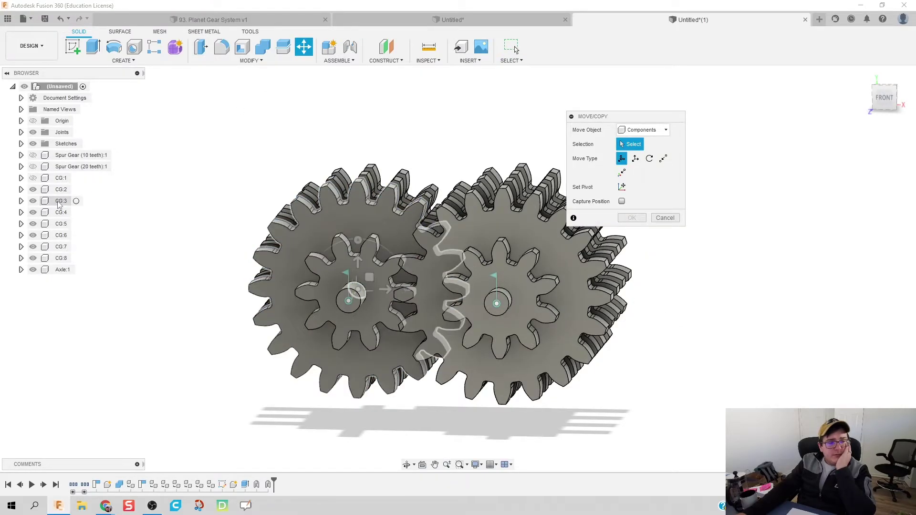
shift+middle_drag(197, 208, 177, 228)
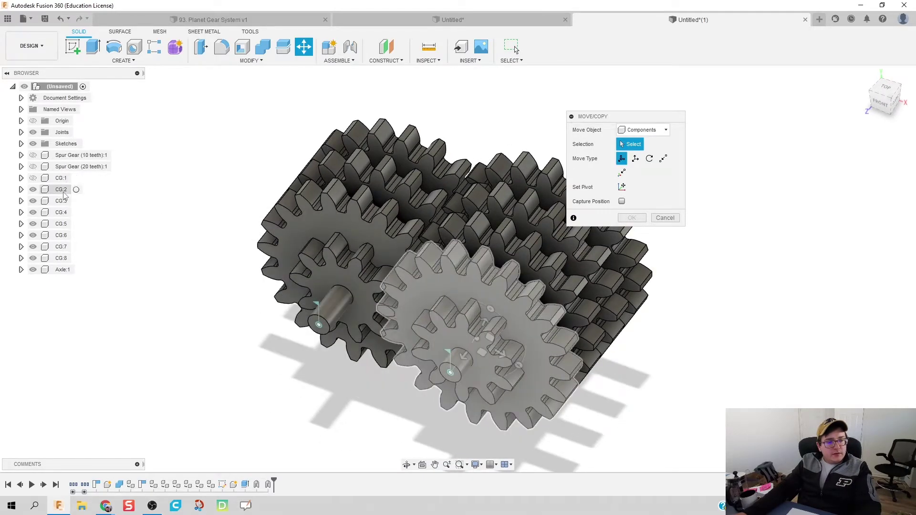
click(62, 202)
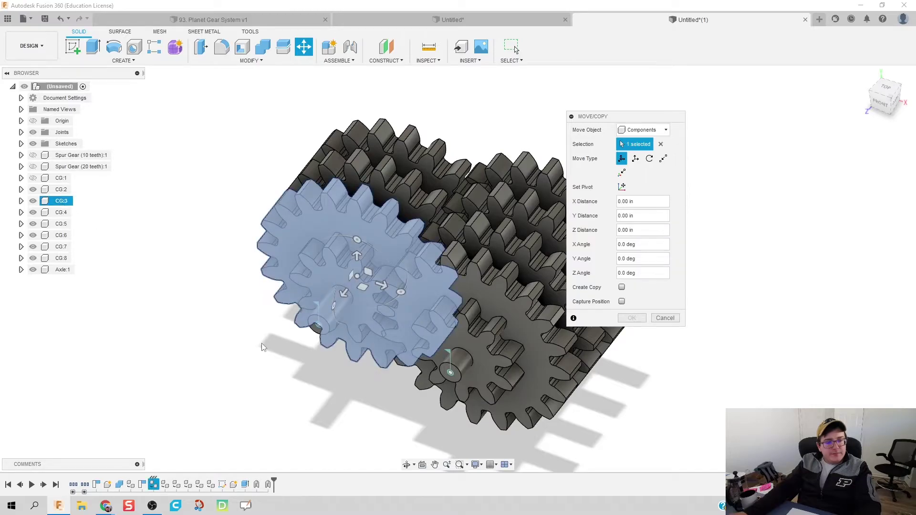
shift+middle_drag(264, 347, 296, 291)
drag(346, 243, 337, 248)
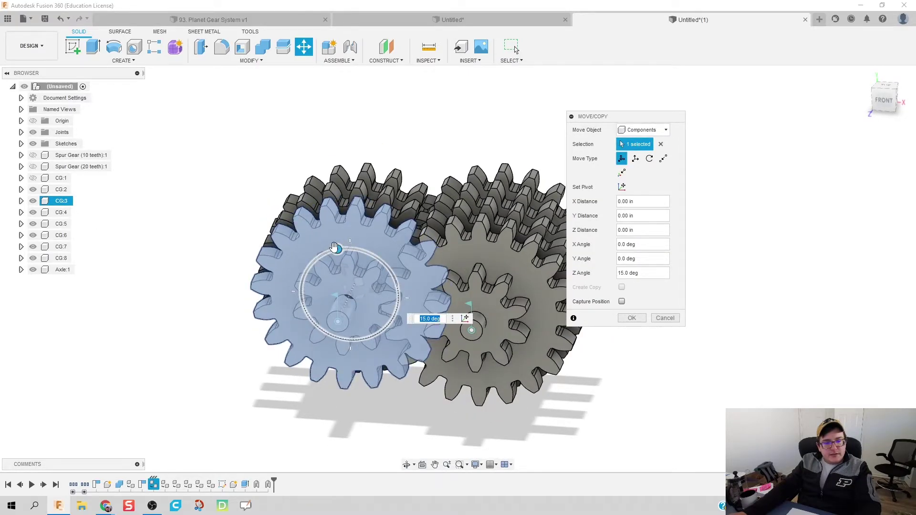
text(19)
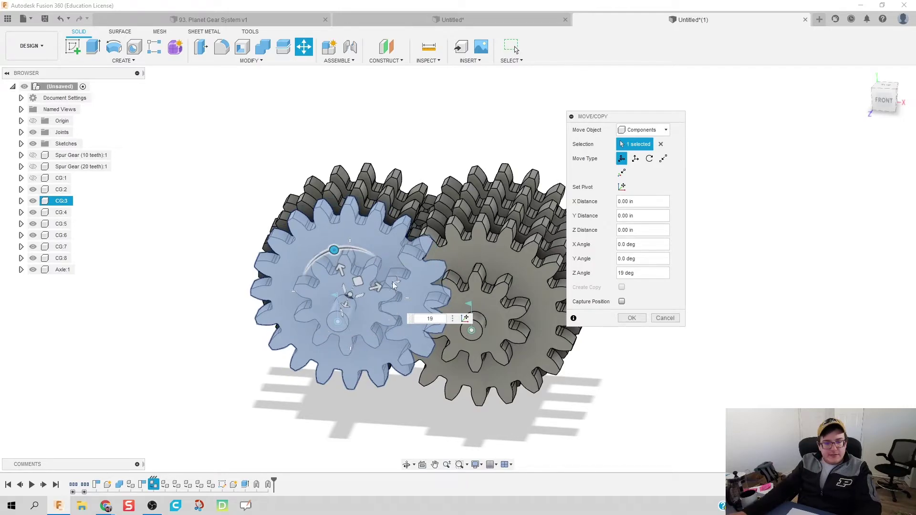
click(632, 318)
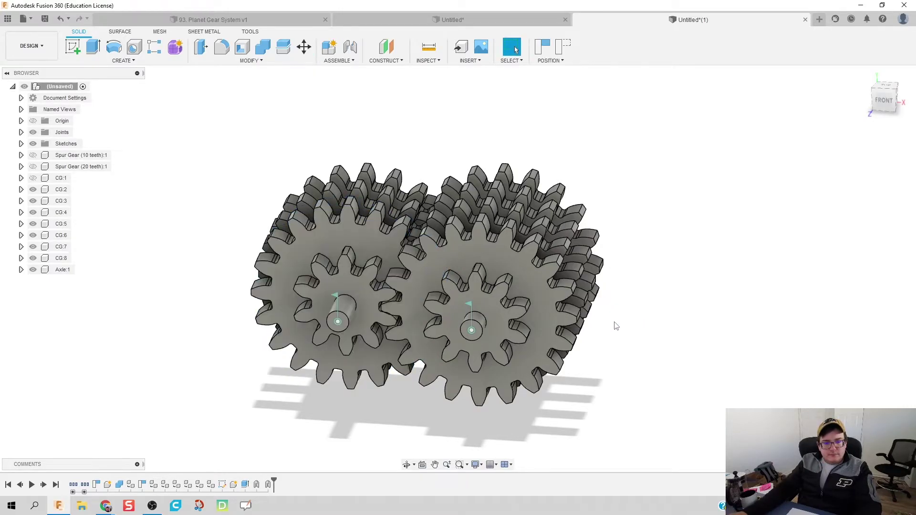
Capture CG:3's rotated position, pin it to Axle:1 with a revolute joint, then hide CG:2.
click(544, 48)
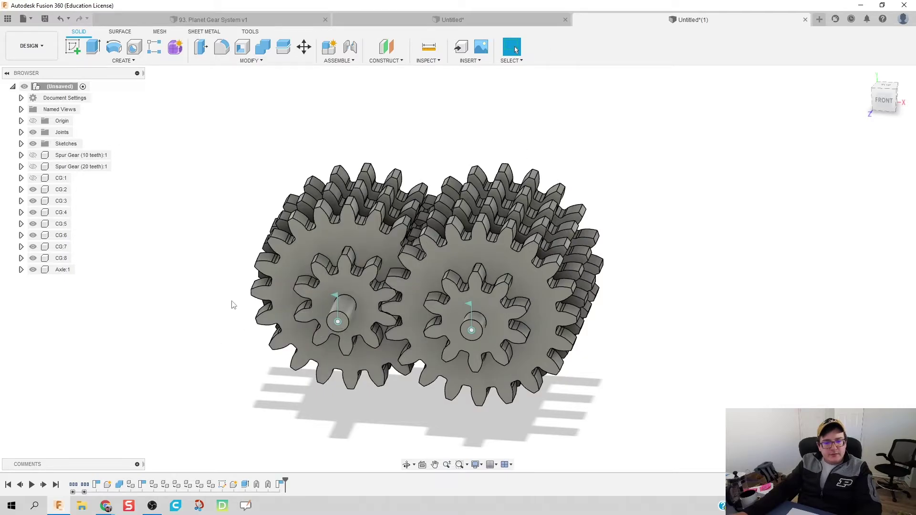
key(shift+j)
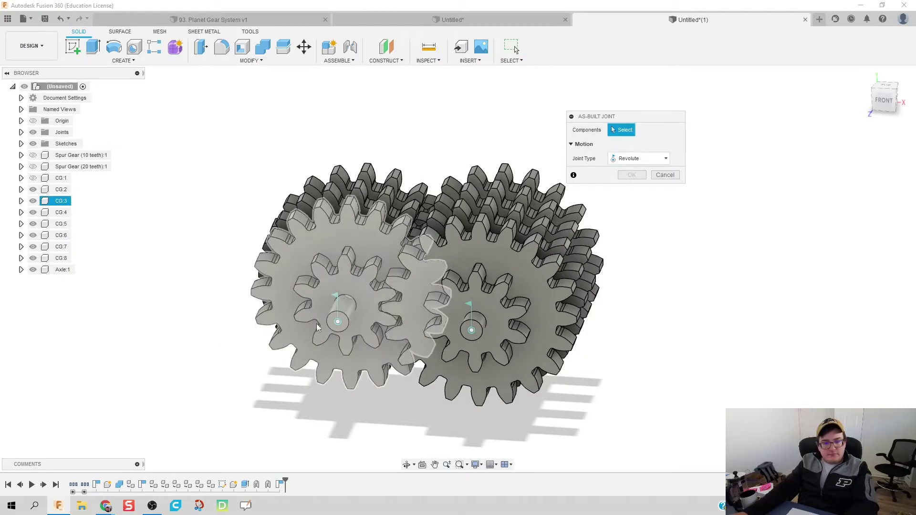
click(337, 315)
click(344, 313)
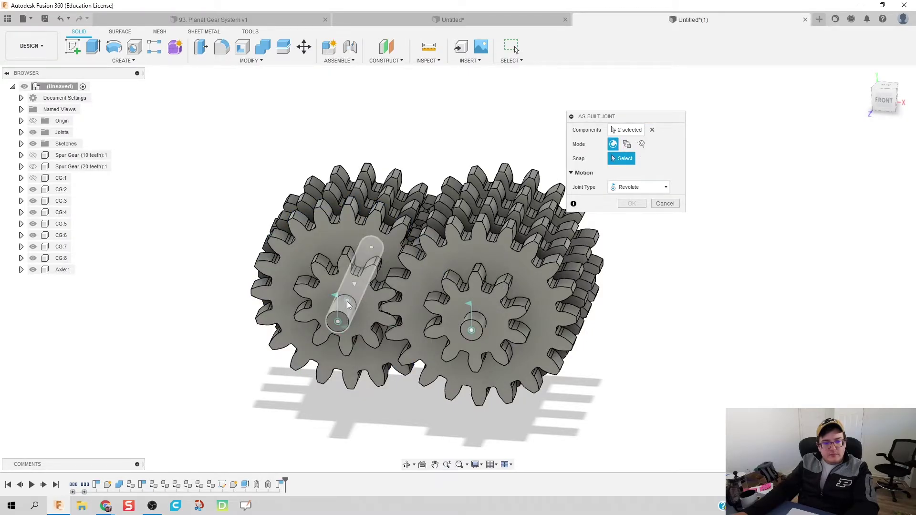
click(348, 302)
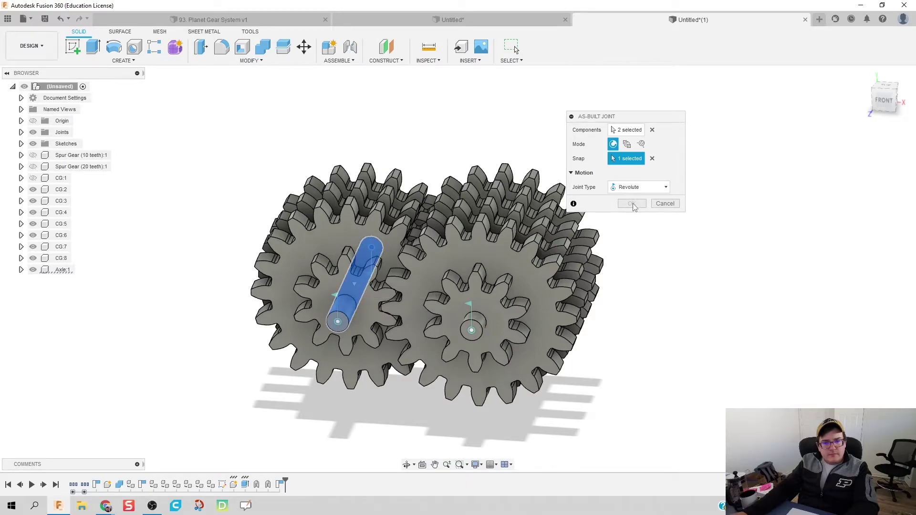
click(356, 285)
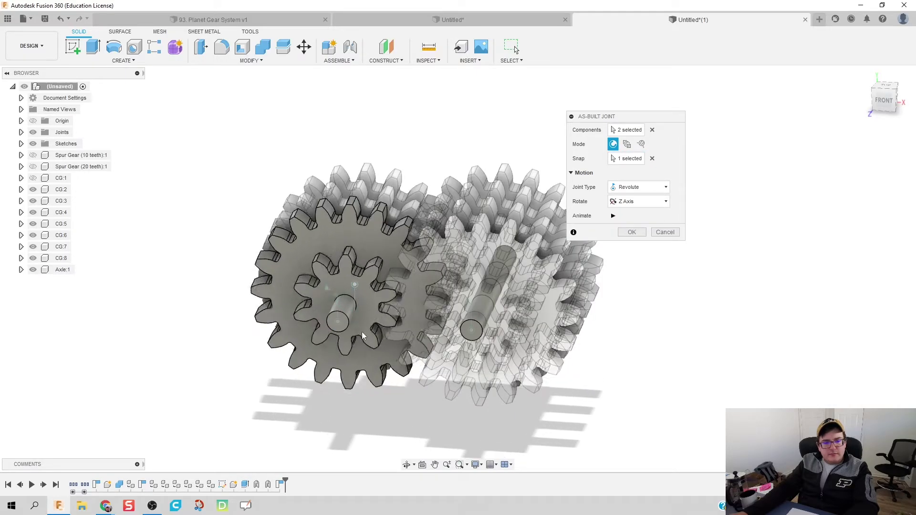
click(627, 235)
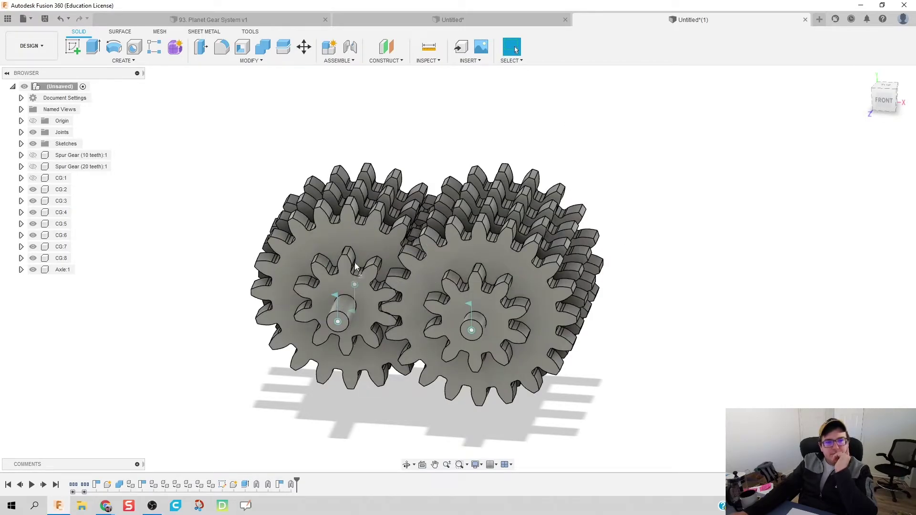
click(33, 189)
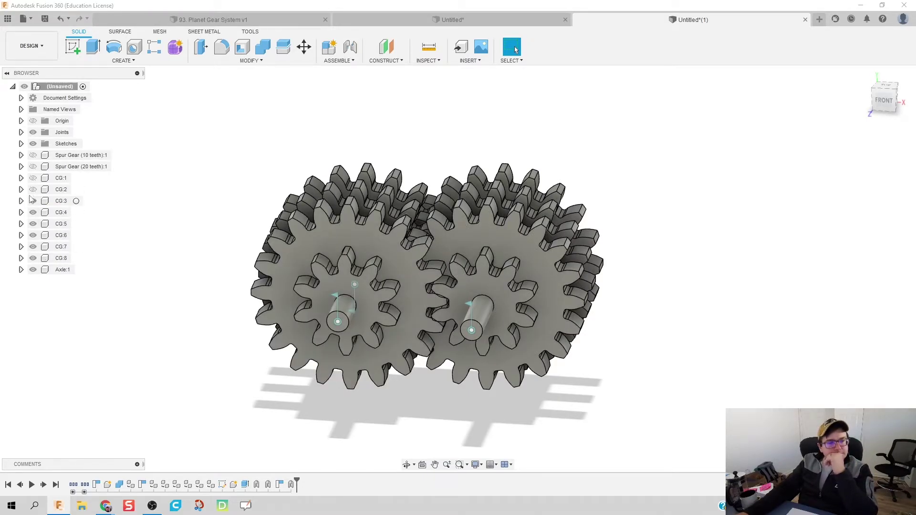
Rotate gear CG:4 5 degrees into mesh and pin it to its axle with a revolute joint.
key(m)
click(513, 256)
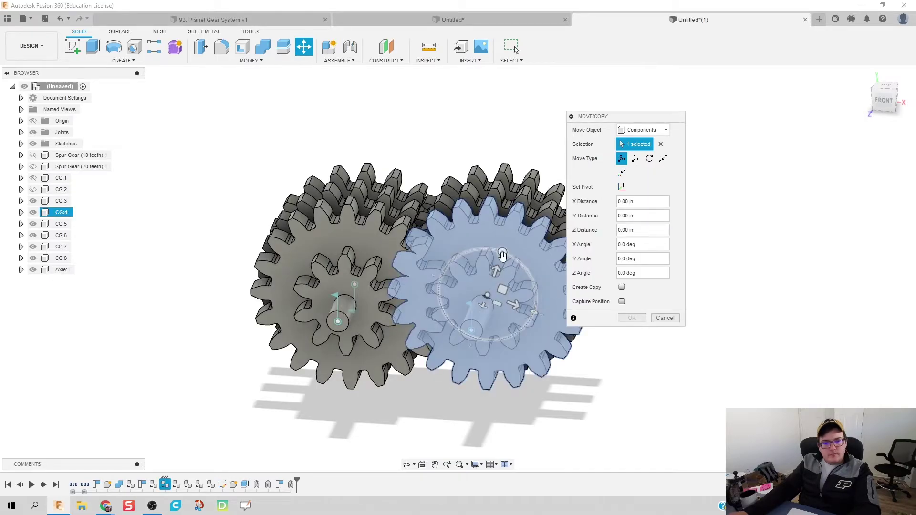
drag(503, 256, 499, 251)
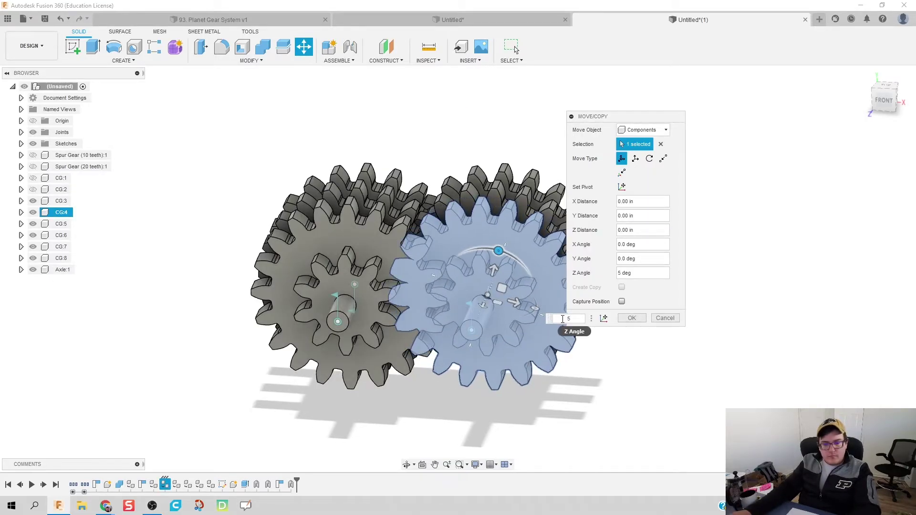
key(Return)
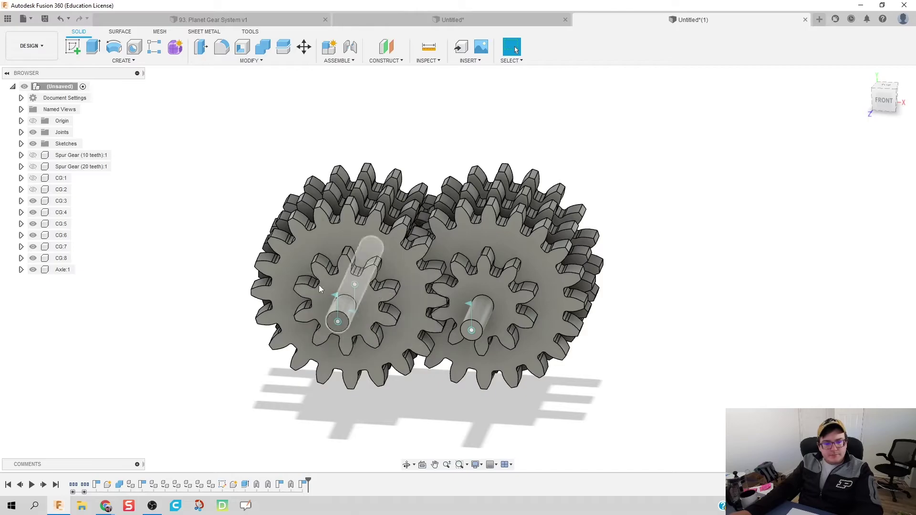
click(319, 289)
key(shift+j)
click(477, 314)
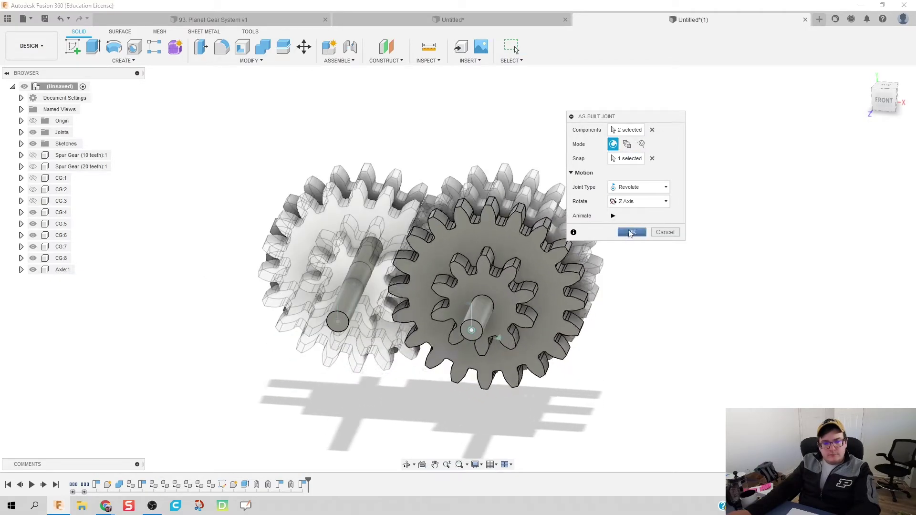
click(631, 233)
Rotate gear CG:6 20 degrees into mesh and add its revolute axle joint.
key(m)
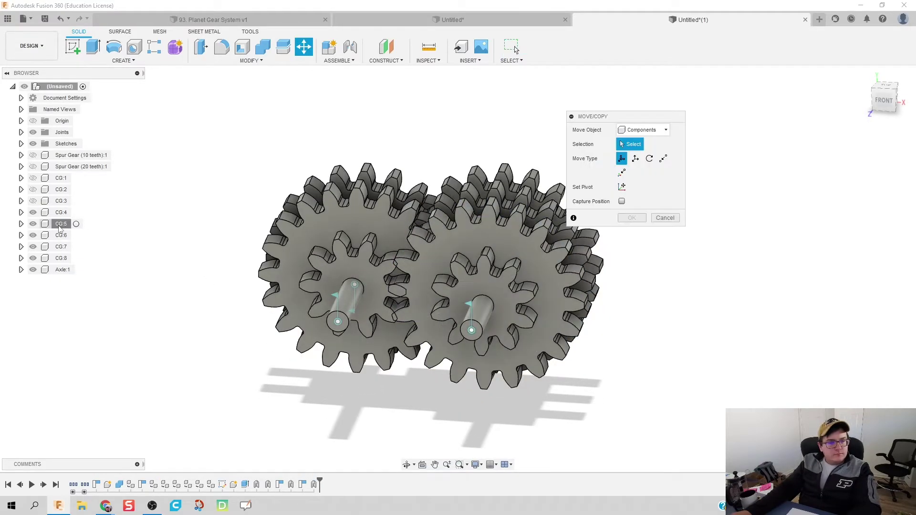
click(61, 224)
click(61, 236)
drag(357, 234, 340, 233)
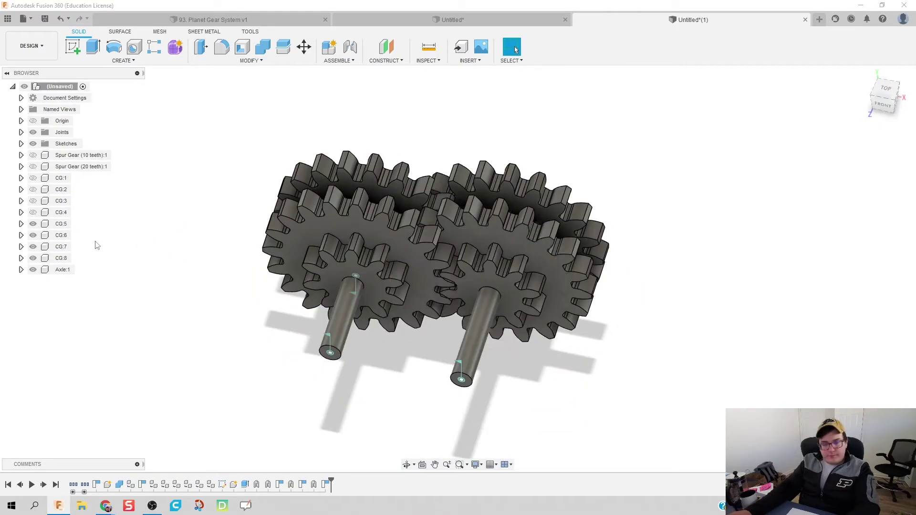
key(shift+j)
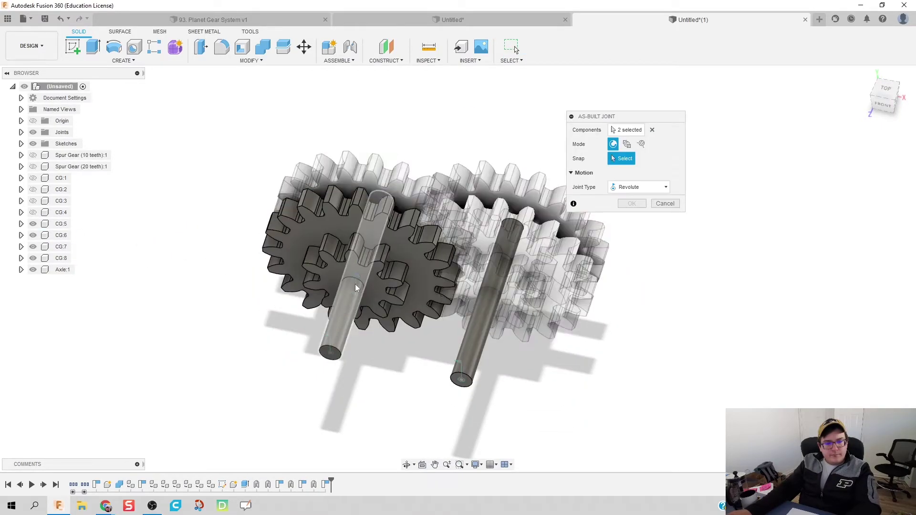
key(Return)
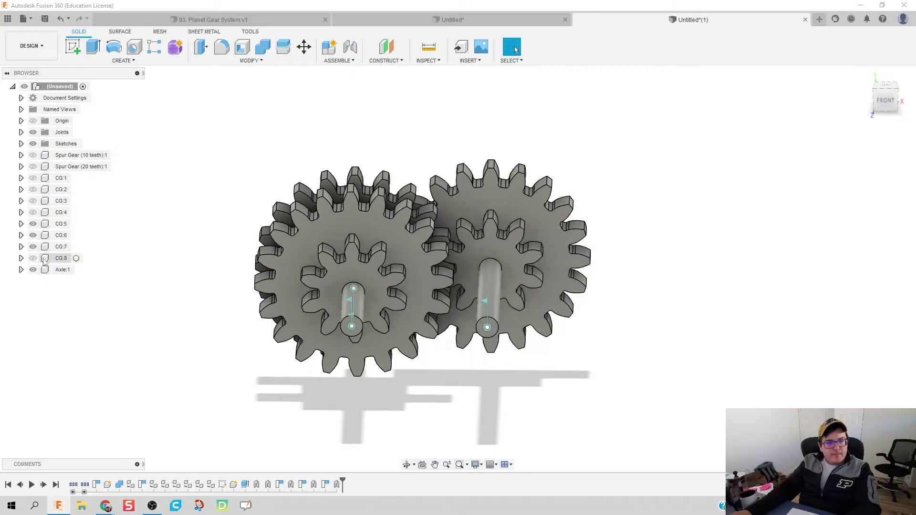
Rotate gear CG:8 until its teeth mesh and joint it to its axle.
click(44, 260)
key(m)
drag(525, 224, 501, 242)
key(Return)
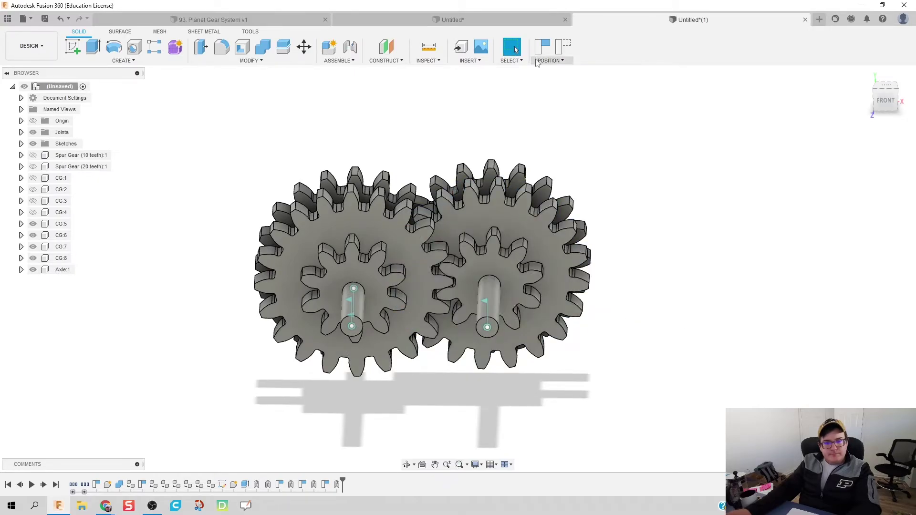
key(shift+j)
click(489, 307)
key(Return)
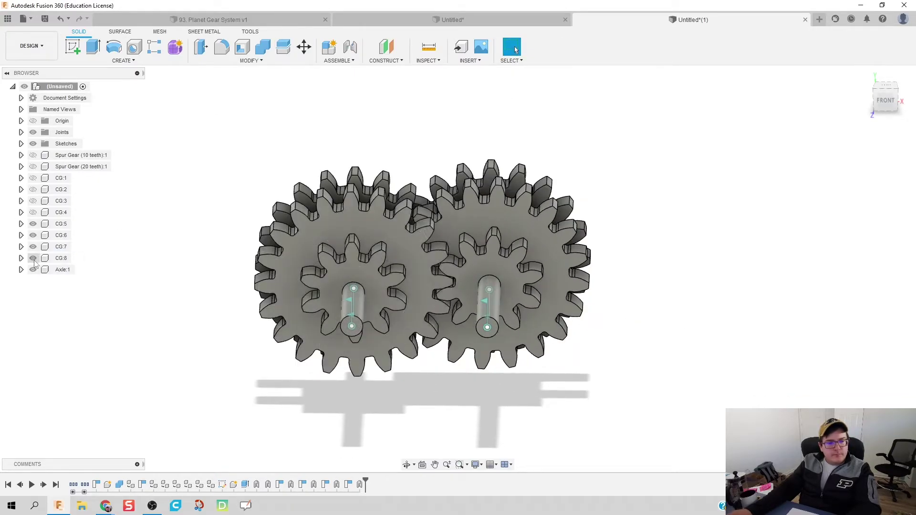
Hide CG:6, then rotate gear CG:7 into mesh and add its revolute axle joint.
click(33, 235)
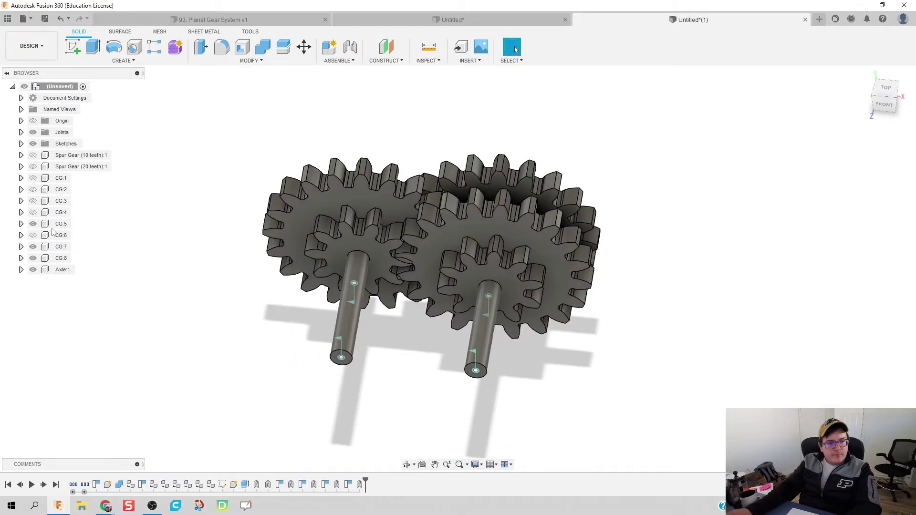
click(61, 247)
key(m)
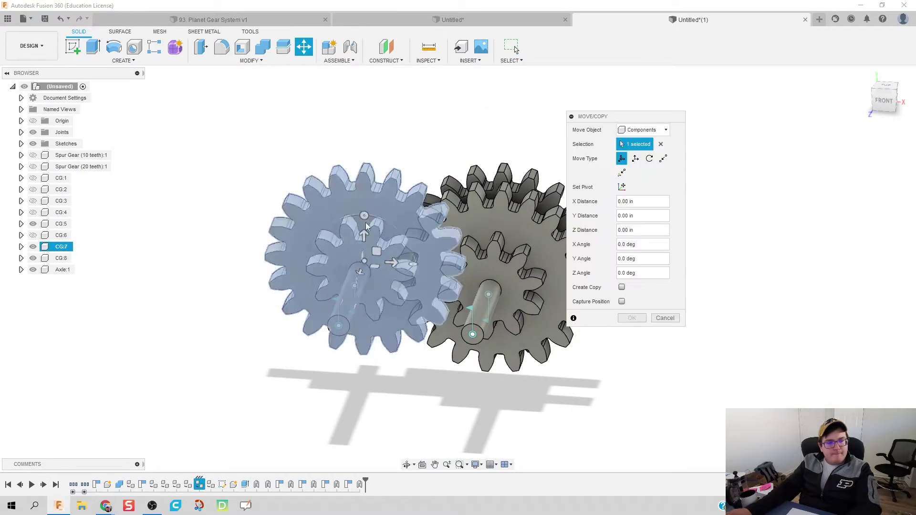
drag(366, 223, 412, 274)
key(Return)
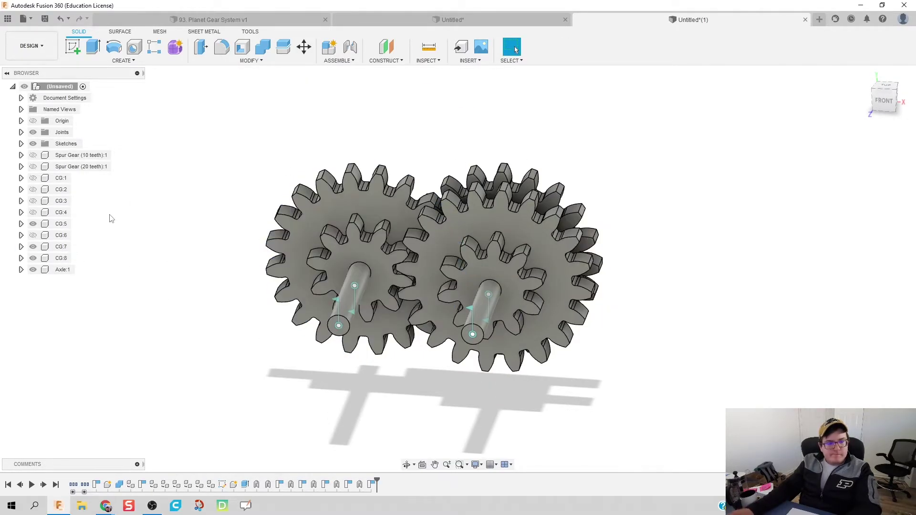
key(shift+j)
click(399, 291)
key(Return)
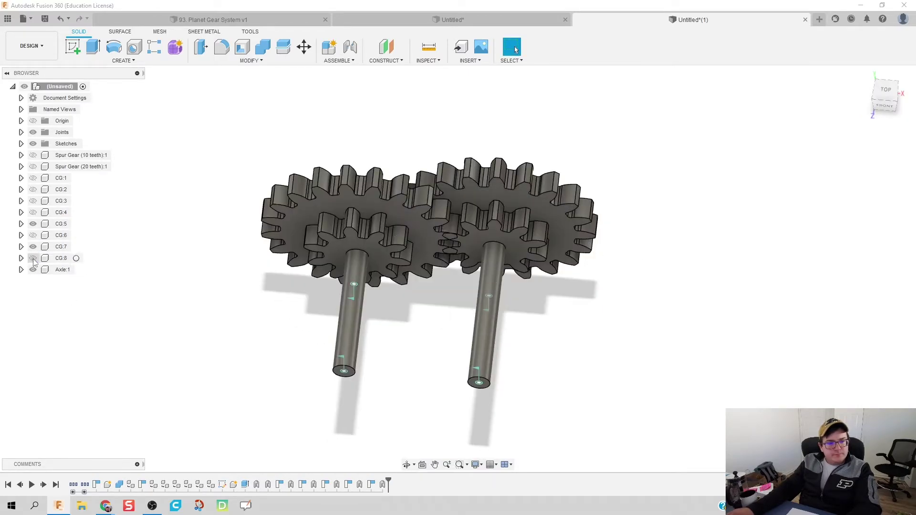
Rotate gear CG:5 by -15 degrees about Z.
click(62, 224)
key(m)
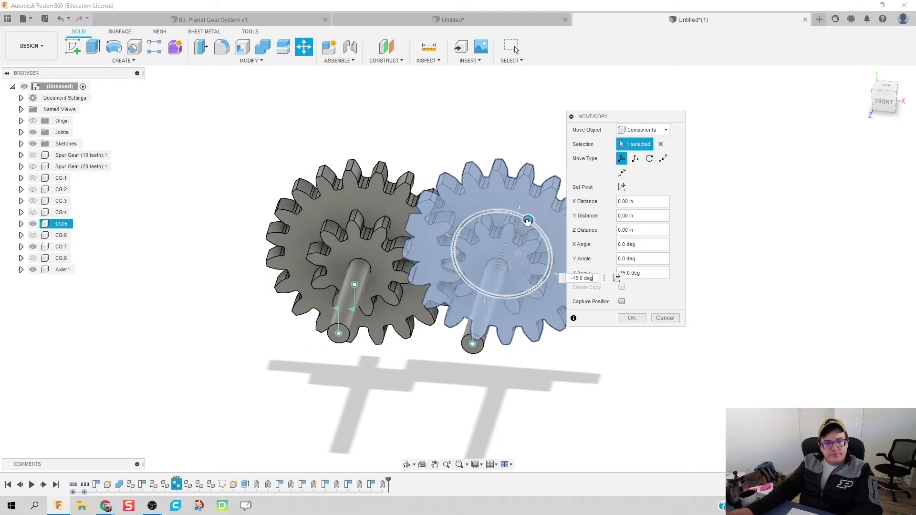
key(Return)
key(Return)
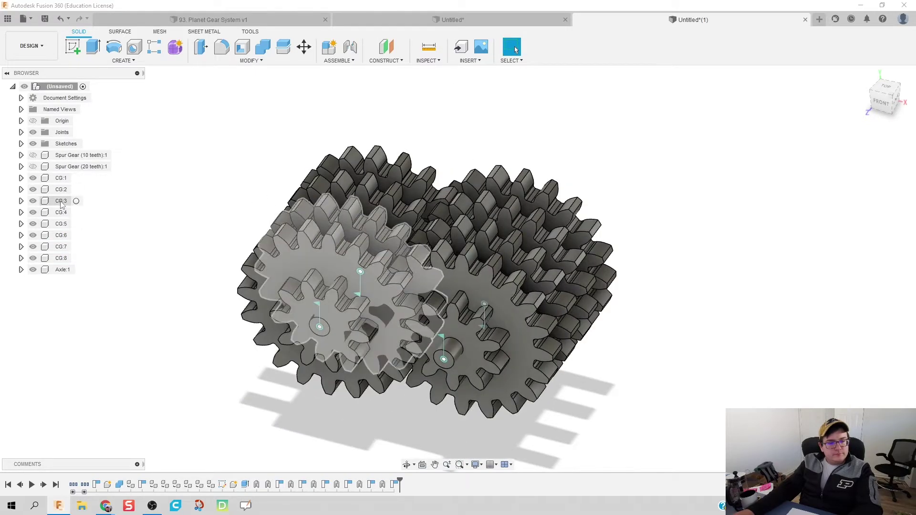
click(61, 224)
click(60, 224)
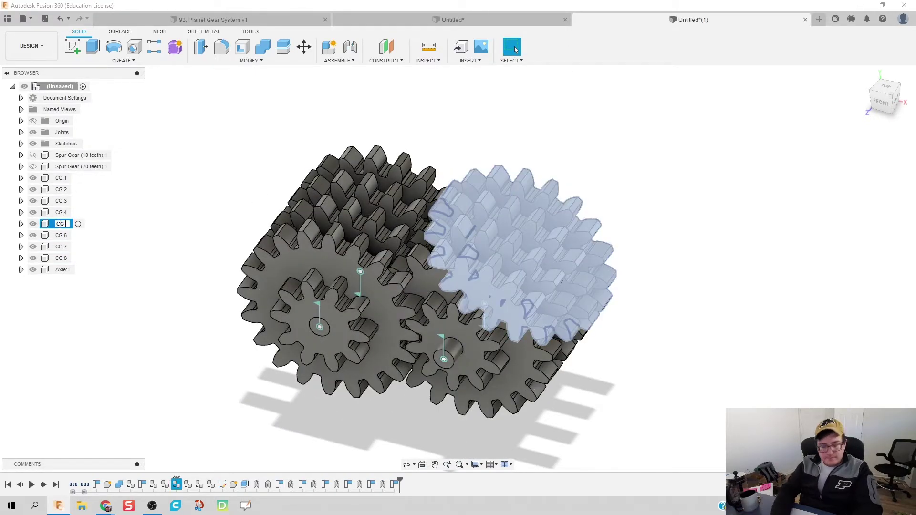
key(Escape)
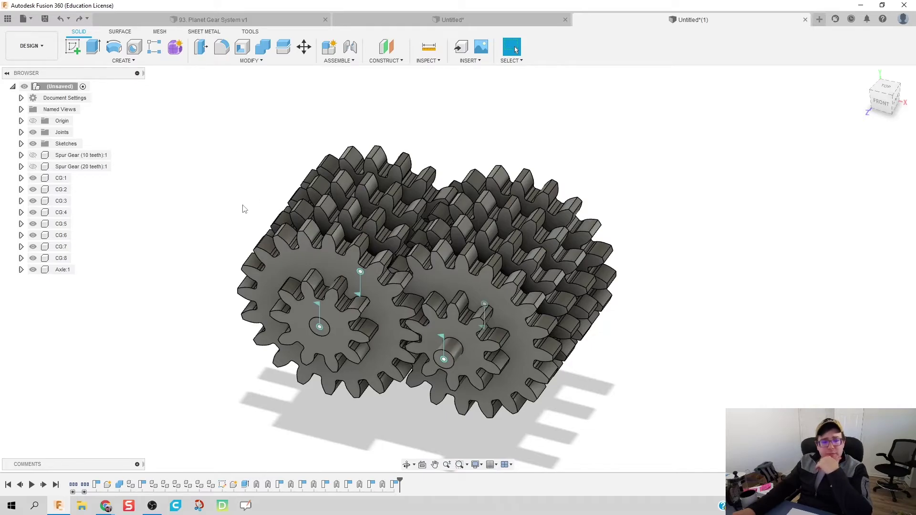
Create a reversed motion link tying Rev1 at 1 deg to Rev2 at 2 deg.
click(314, 62)
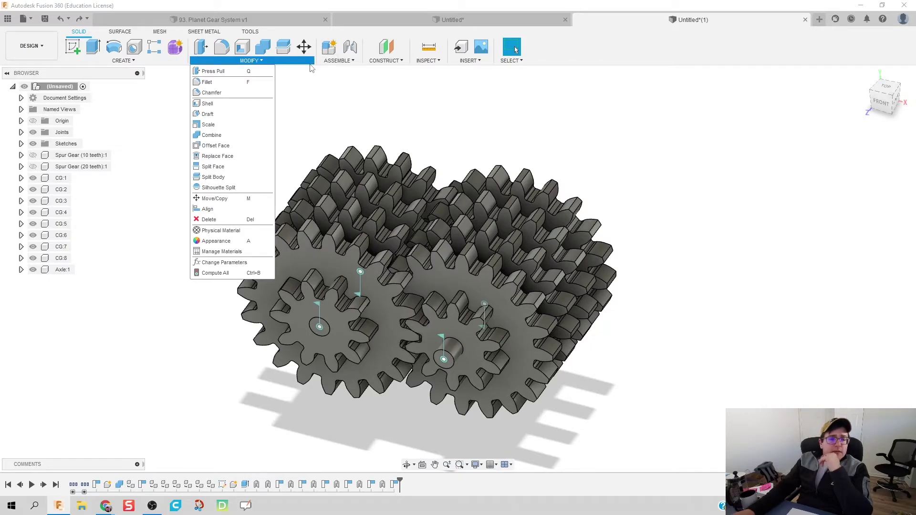
click(348, 71)
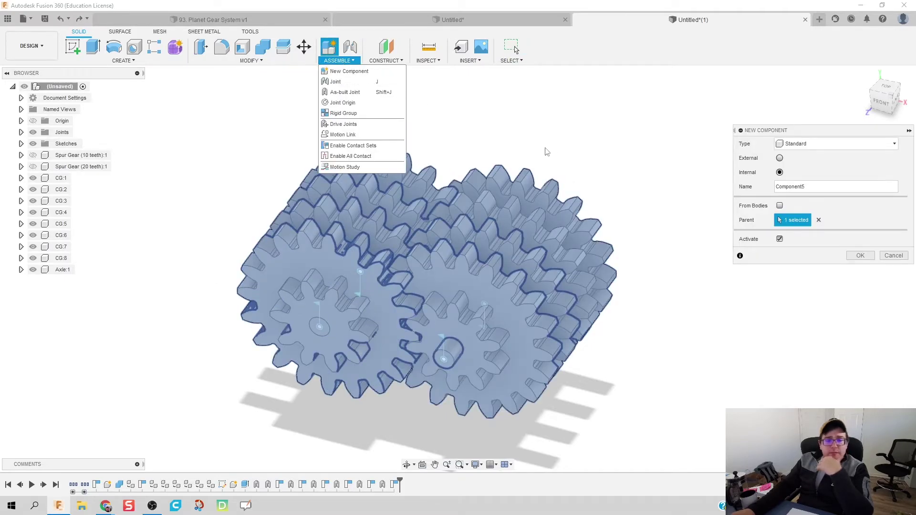
key(Escape)
key(Escape)
click(339, 61)
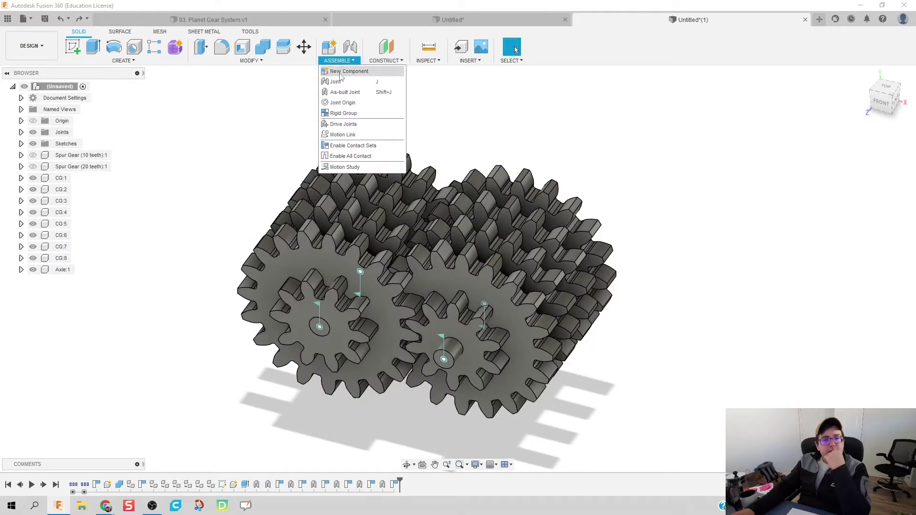
click(354, 134)
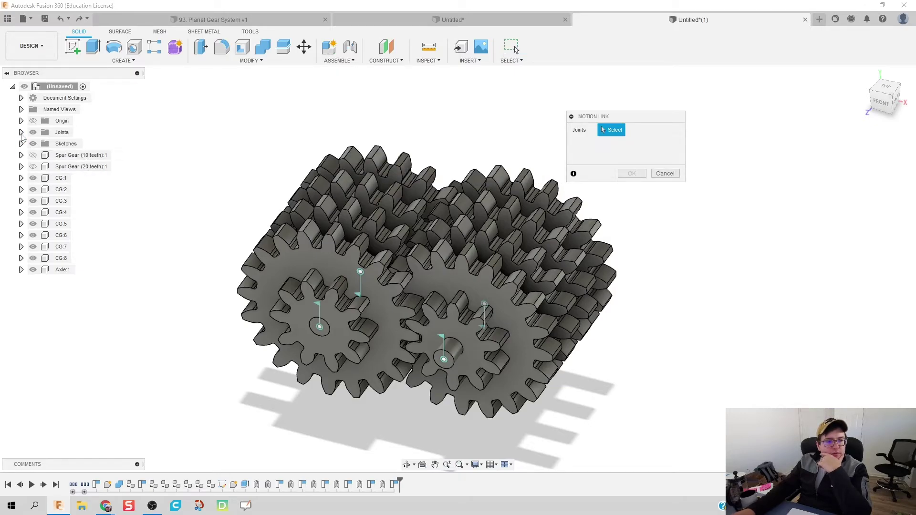
click(21, 133)
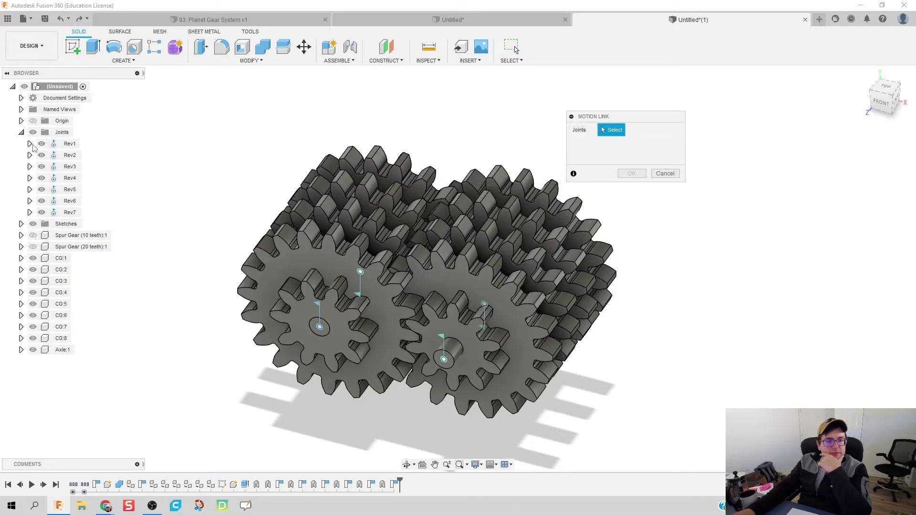
click(67, 144)
click(70, 156)
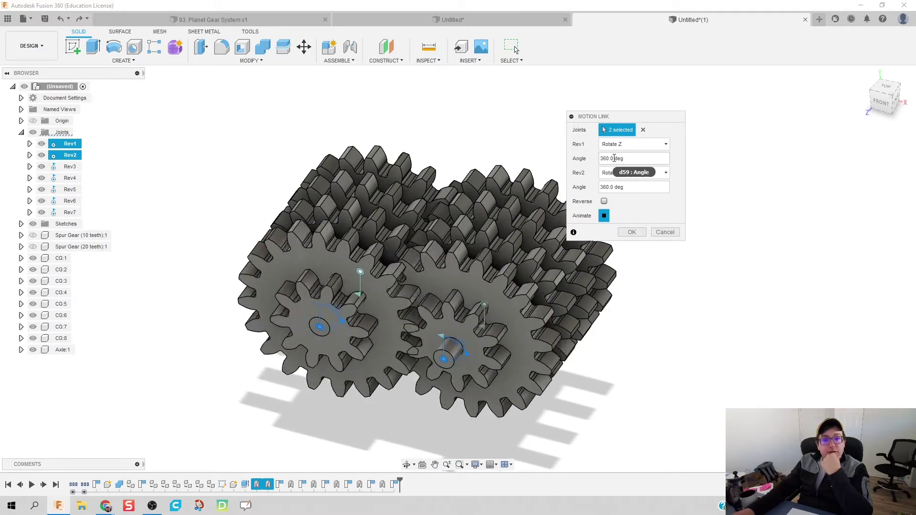
drag(614, 158, 589, 157)
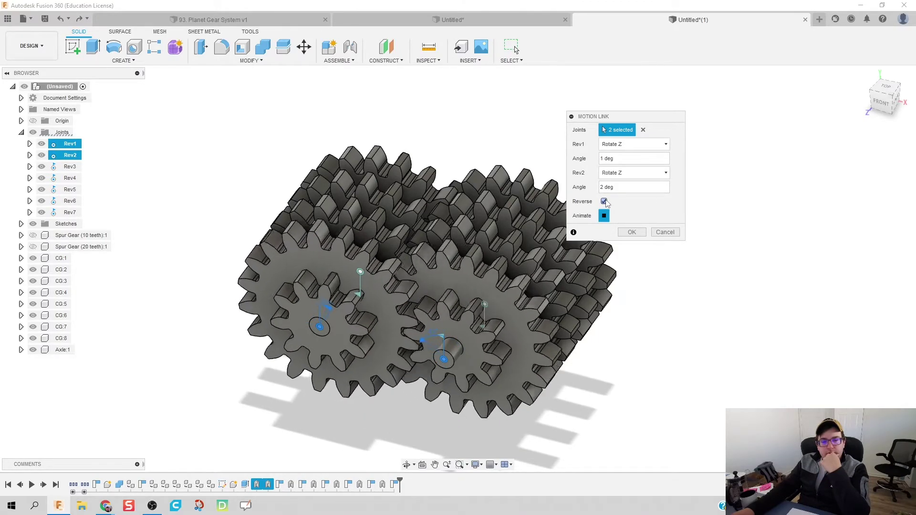
click(604, 201)
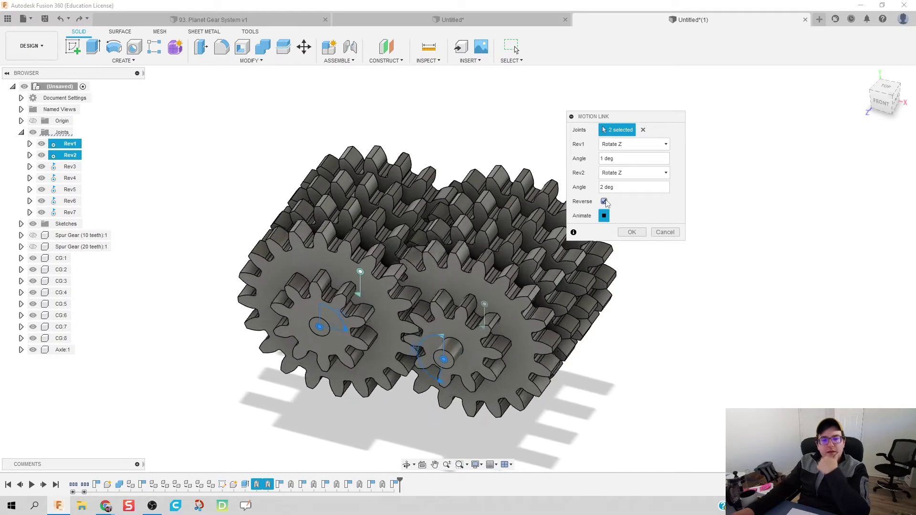
click(632, 234)
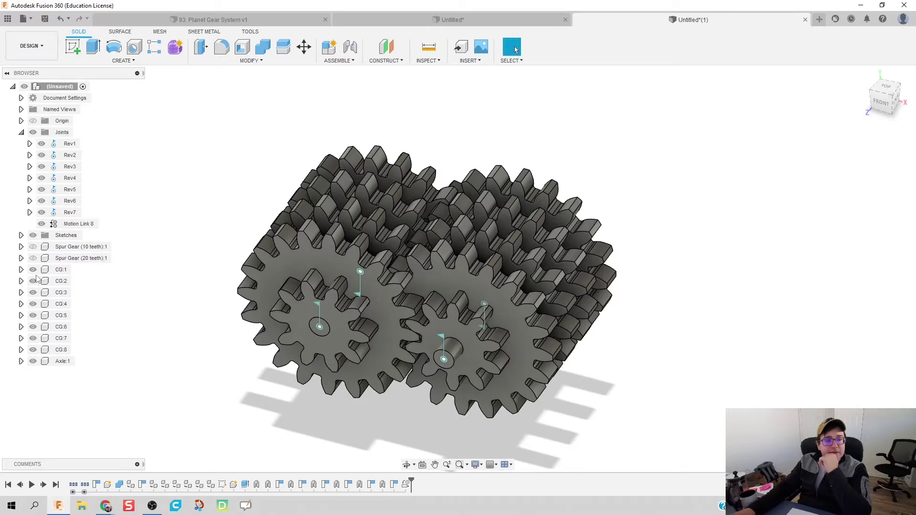
Hide front gear CG:1 and select joints Rev2 and Rev3 for a new motion link.
click(33, 270)
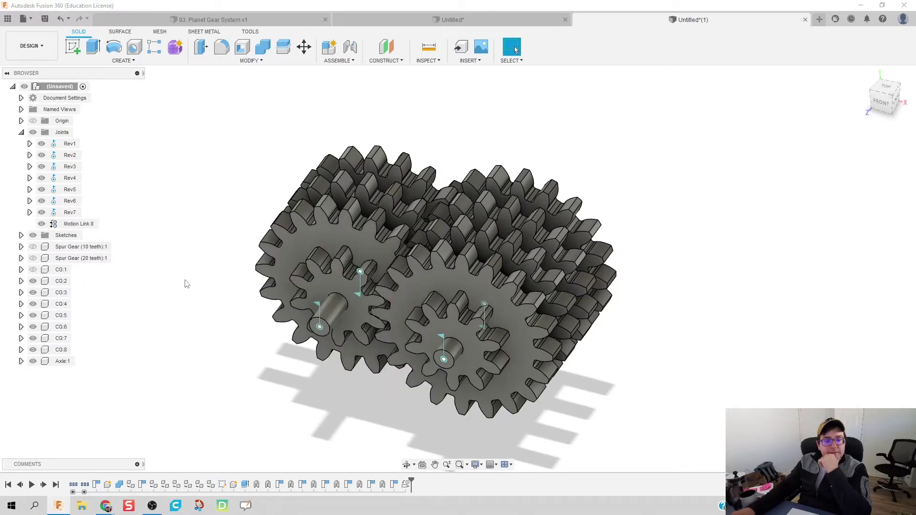
click(354, 61)
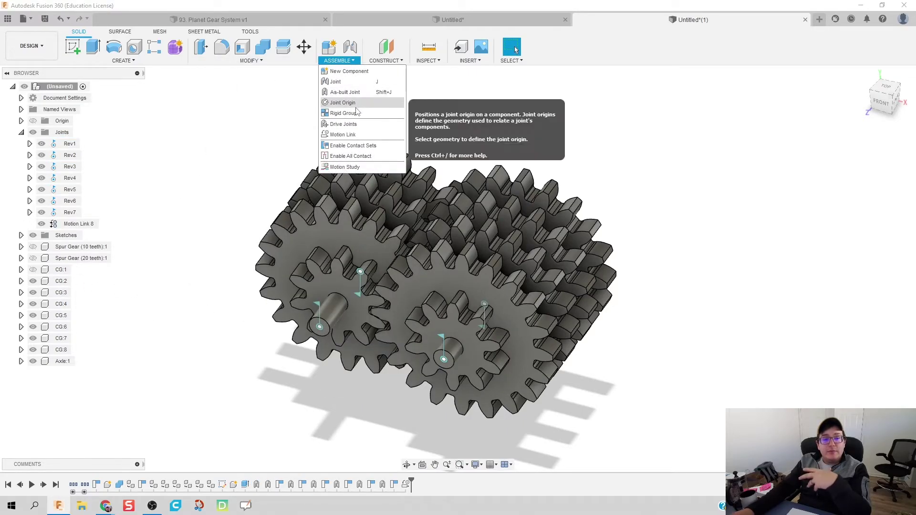
click(359, 136)
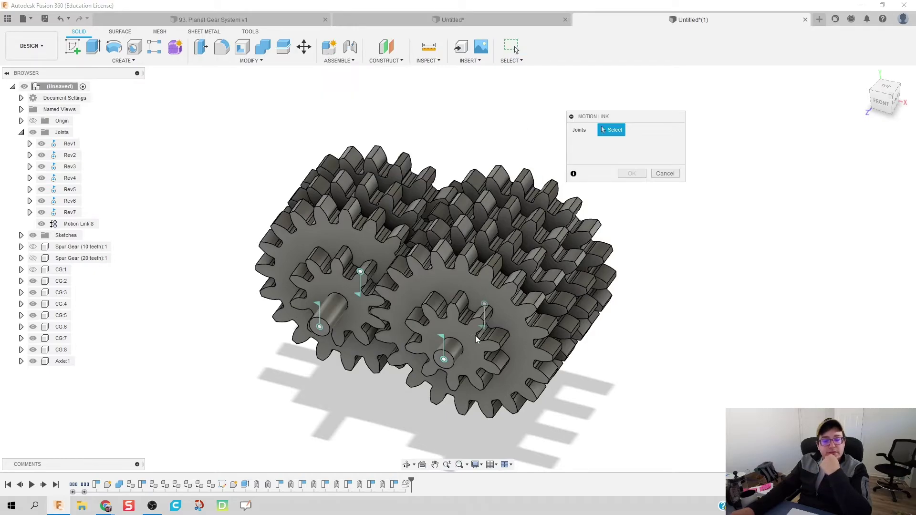
click(443, 338)
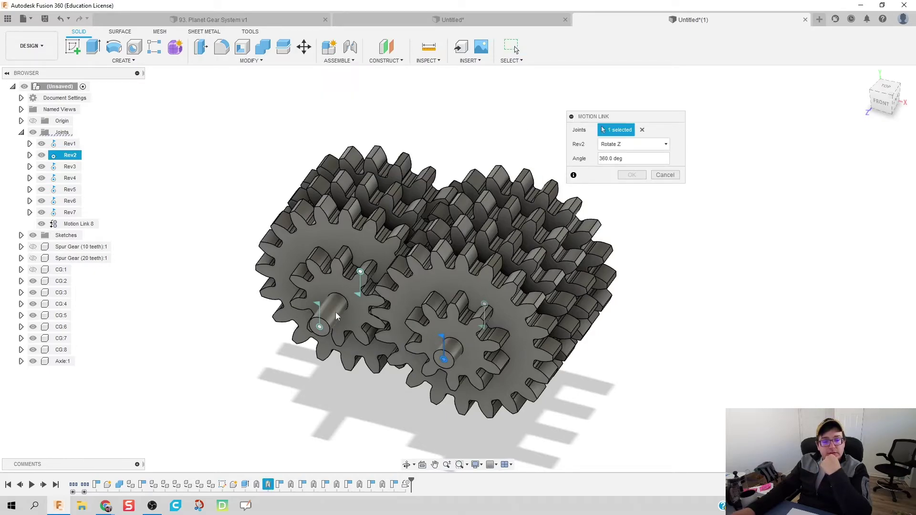
click(67, 169)
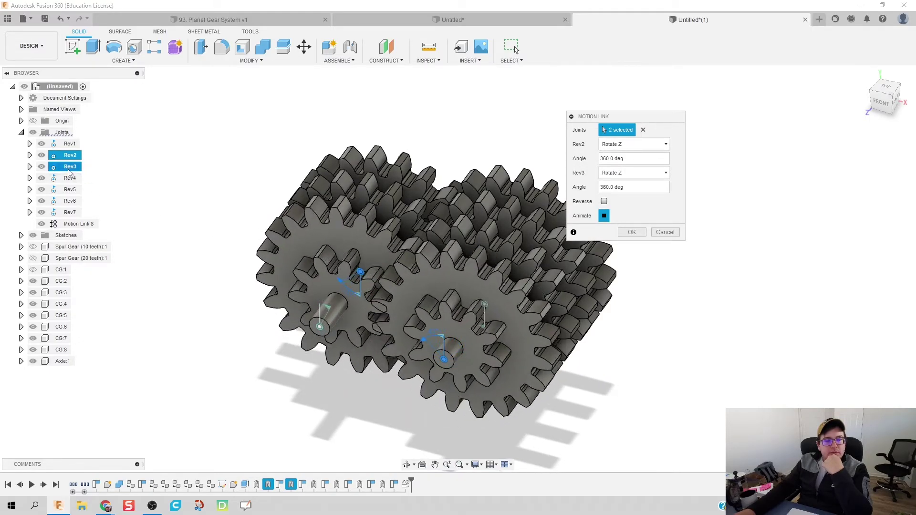
click(643, 130)
click(442, 338)
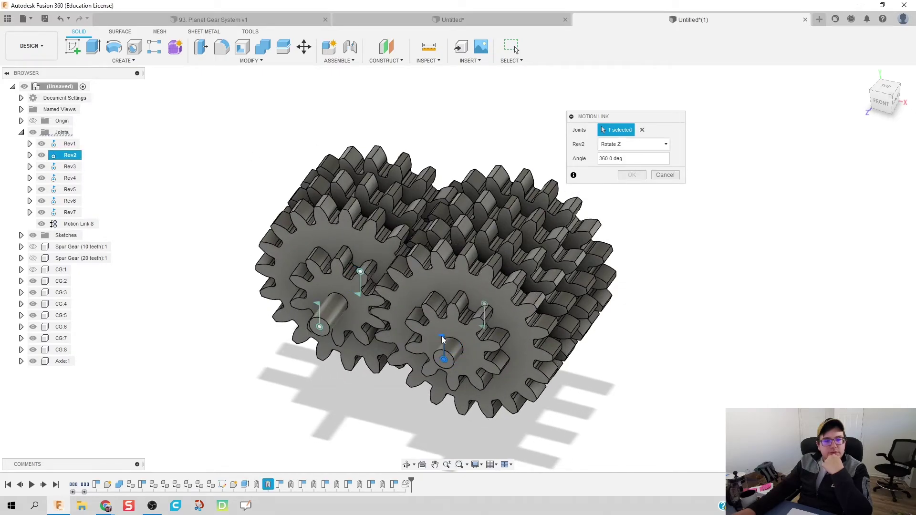
click(70, 178)
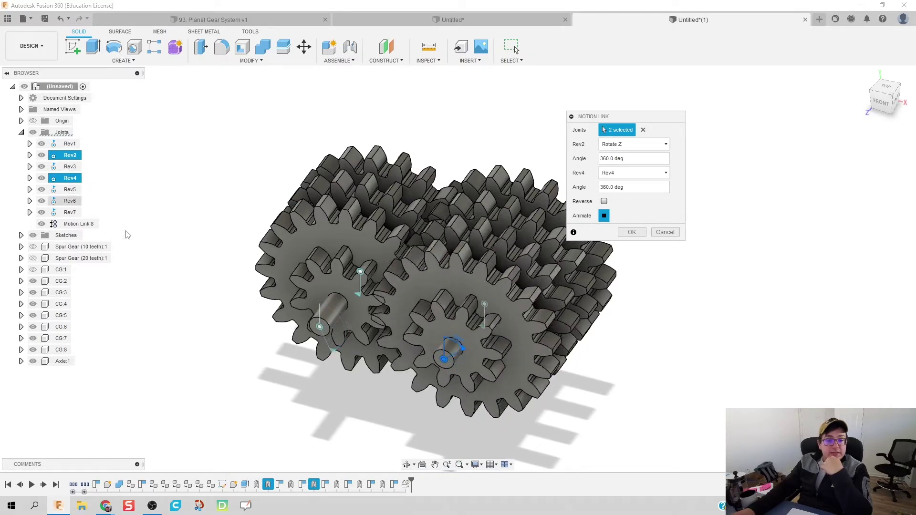
click(643, 130)
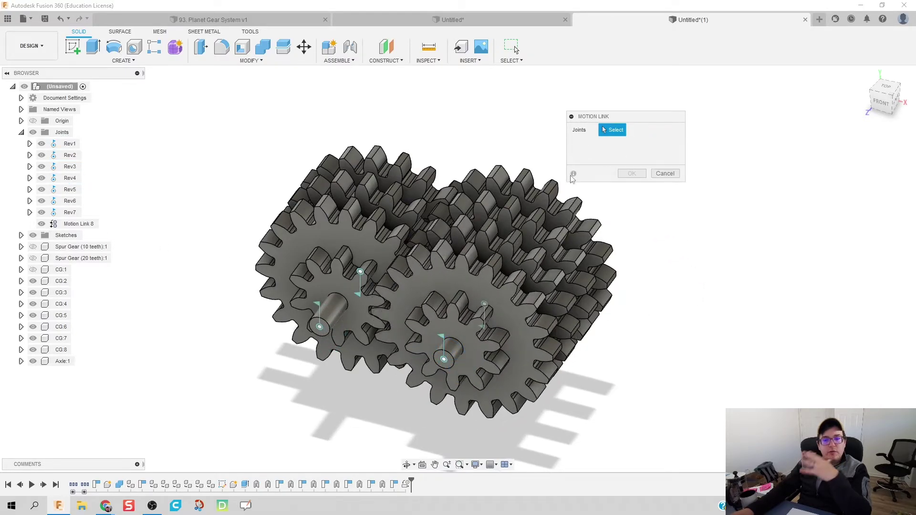
click(60, 156)
click(67, 166)
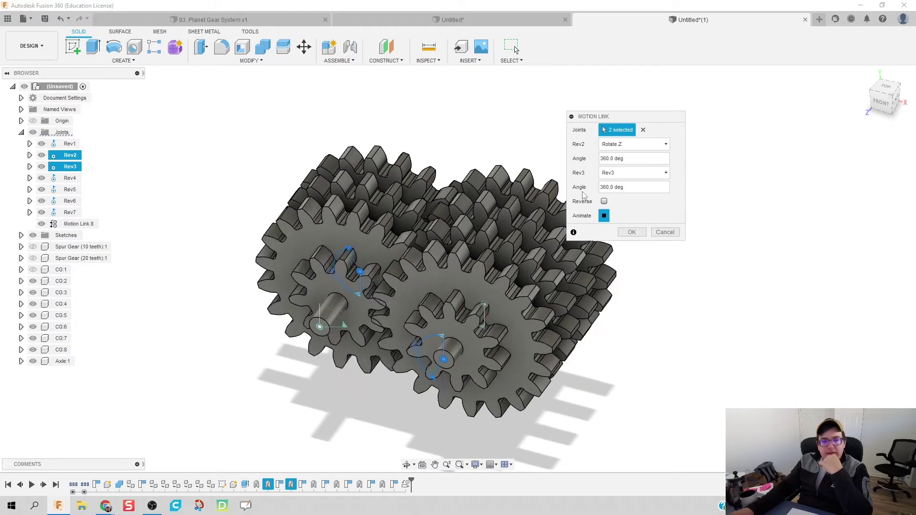
Set the link angles to 1 deg for Rev2 and 2 deg for Rev3, and confirm.
click(613, 159)
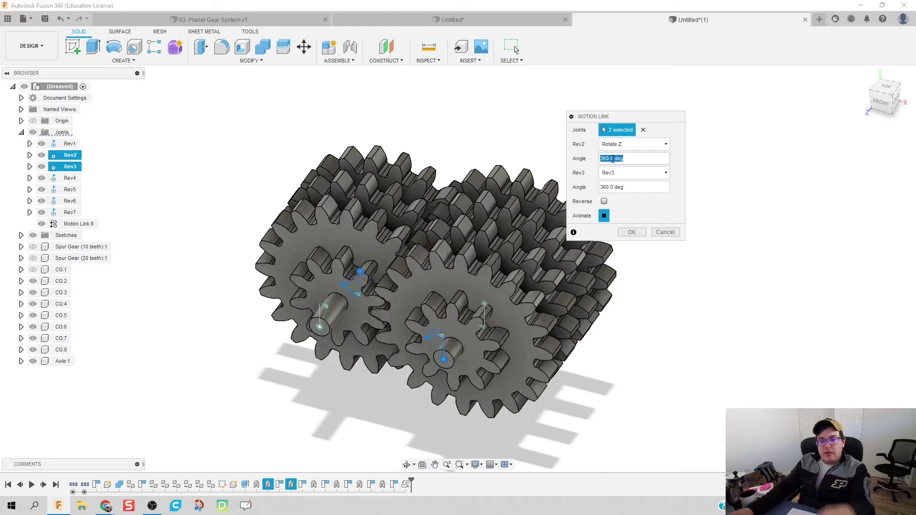
text(1)
click(611, 187)
text(2)
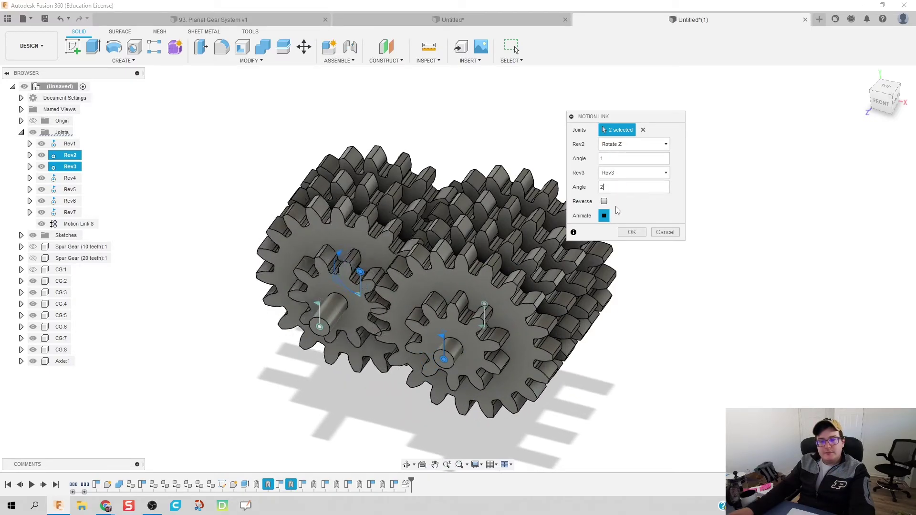
key(Tab)
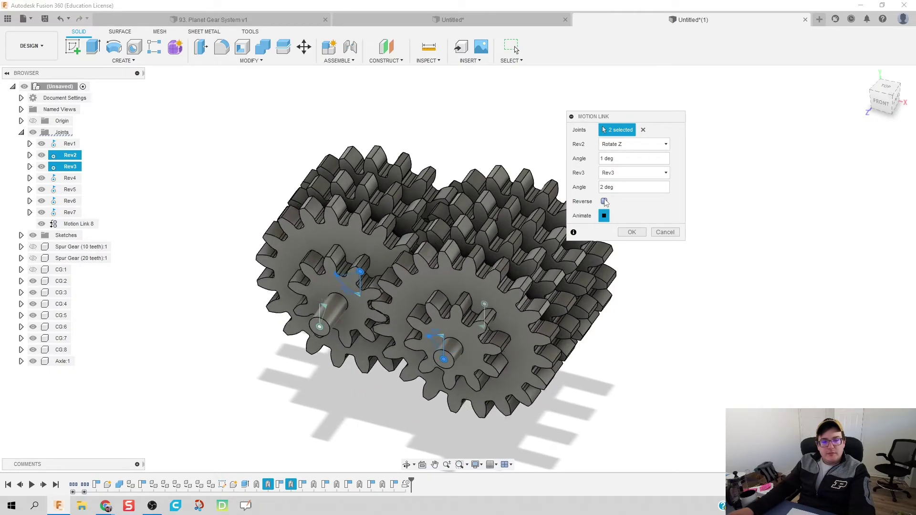
click(630, 234)
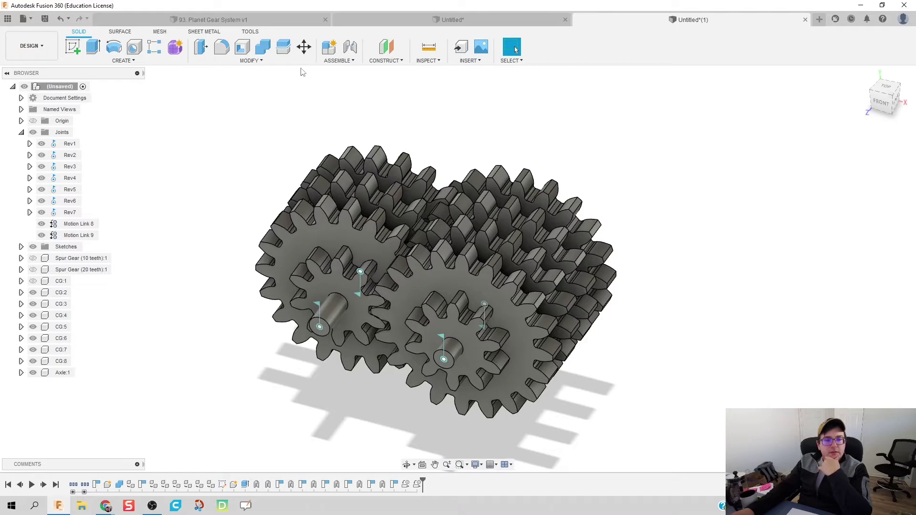
Hide the CG:2 gear and create a motion link between Rev3 and Rev4.
click(349, 63)
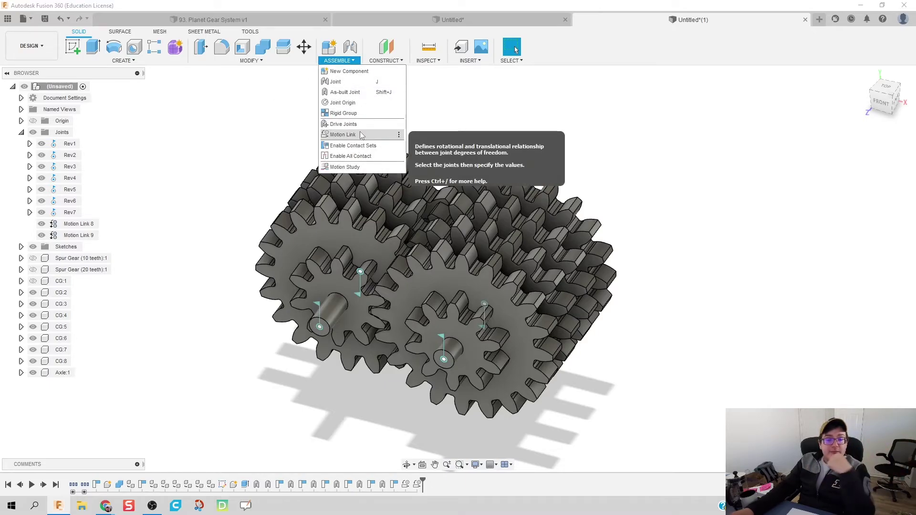
click(58, 292)
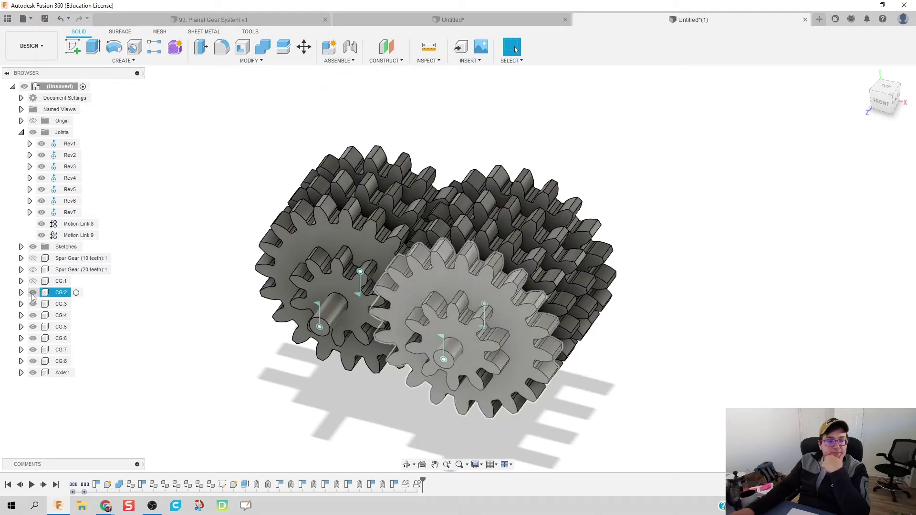
click(33, 293)
click(338, 60)
click(363, 134)
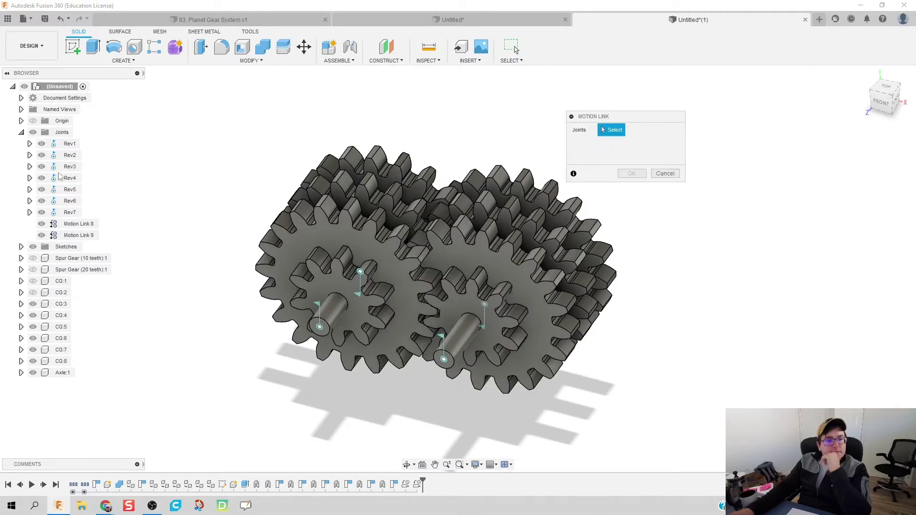
click(70, 167)
click(68, 179)
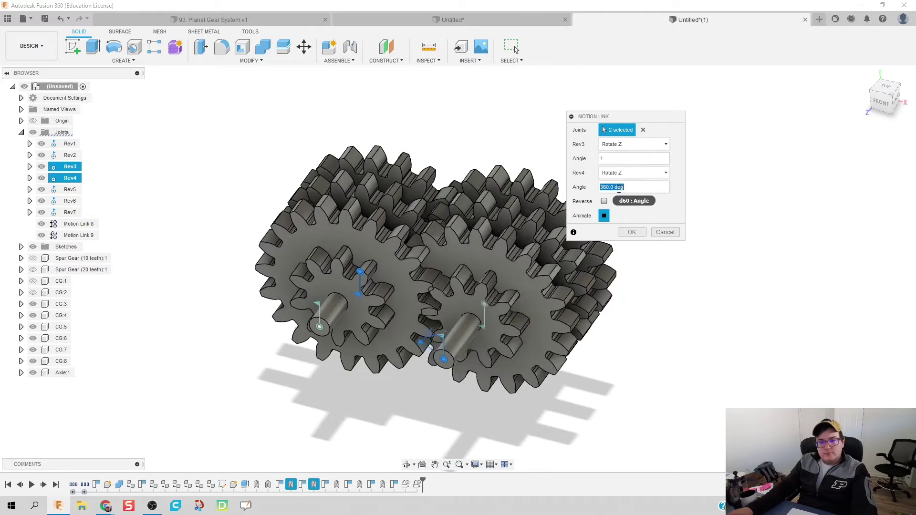
click(632, 232)
Create a motion link between Rev4 and Rev5 with angle values 1 and 2.
click(338, 61)
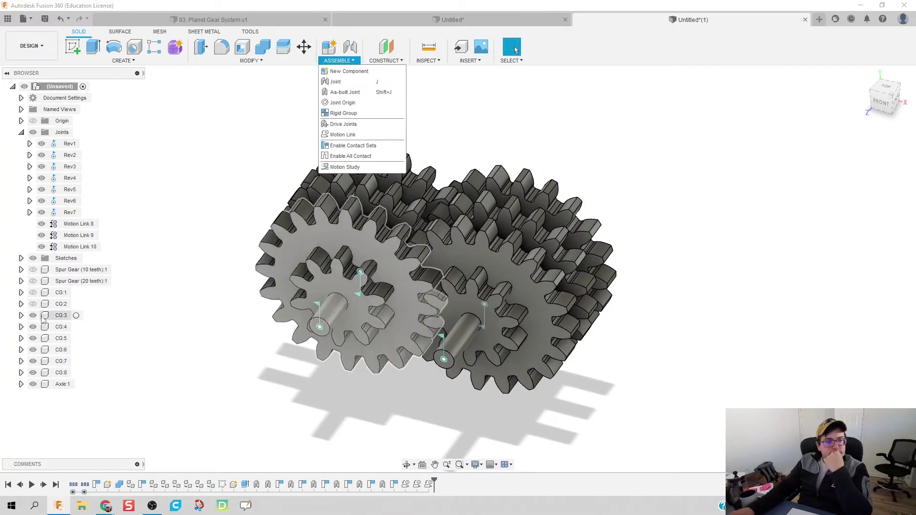
click(363, 135)
click(70, 178)
click(69, 189)
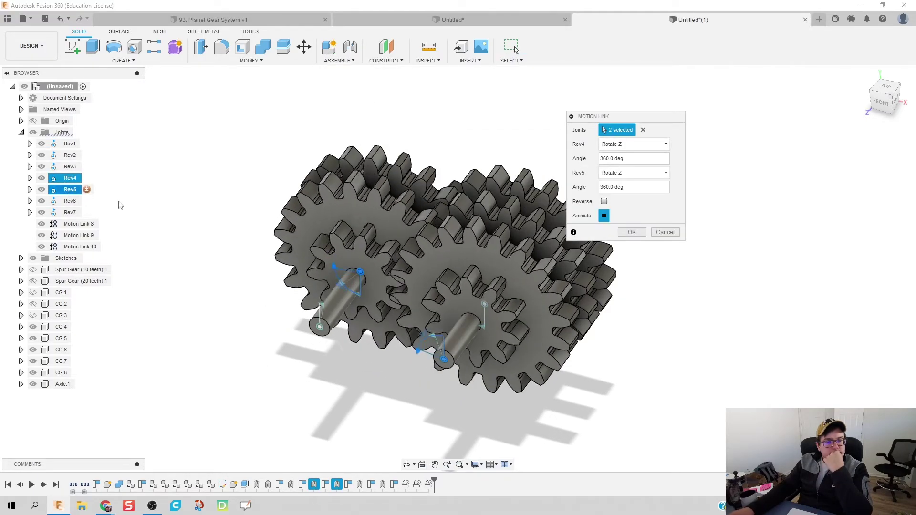
double_click(620, 158)
text(1)
key(Tab)
text(2)
click(630, 232)
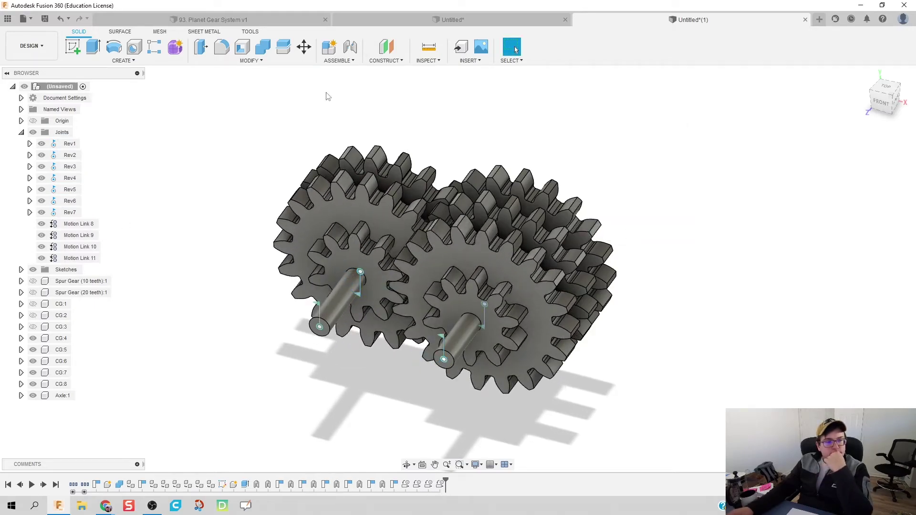
Create a motion link between Rev5 and Rev6.
click(338, 60)
click(363, 134)
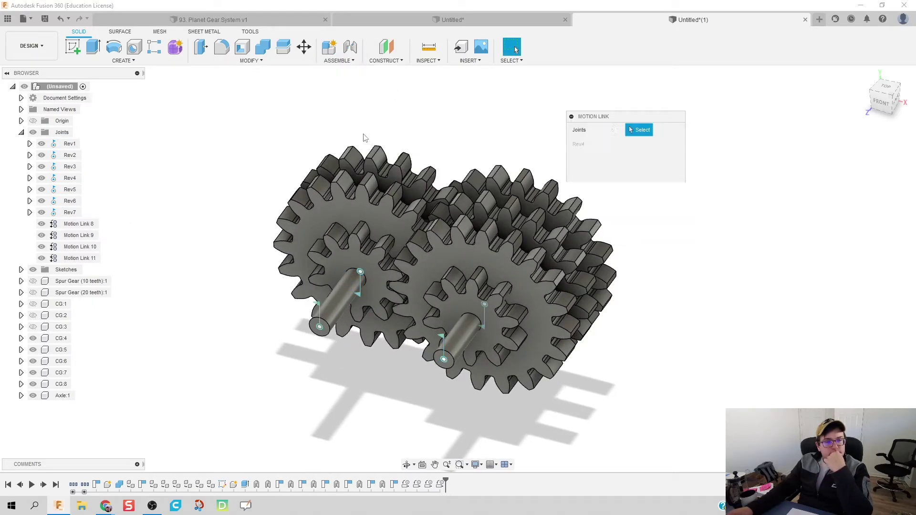
click(67, 189)
click(69, 201)
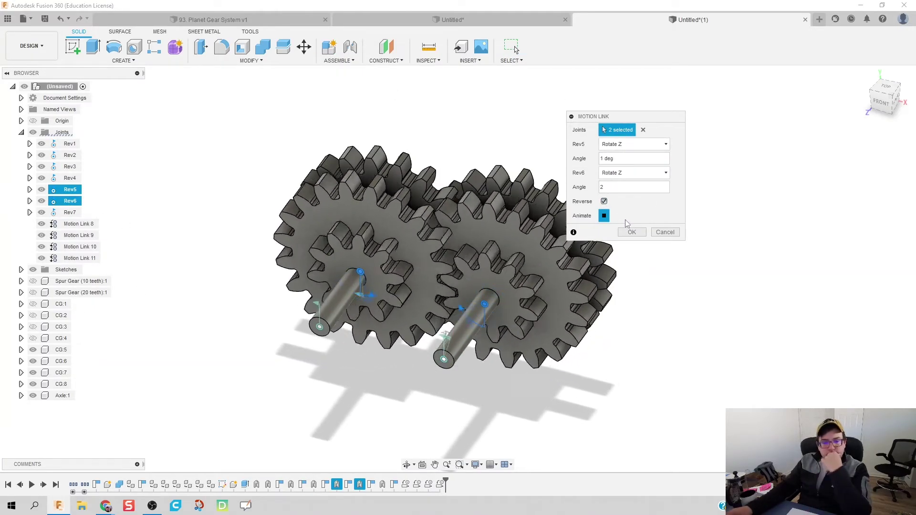
click(632, 233)
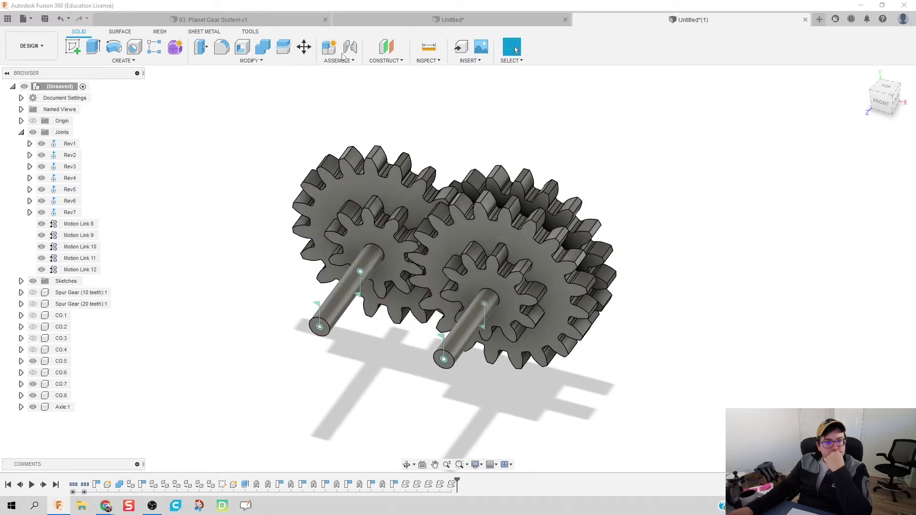
Create a motion link between Rev6 and Rev7.
click(341, 59)
click(363, 134)
click(64, 201)
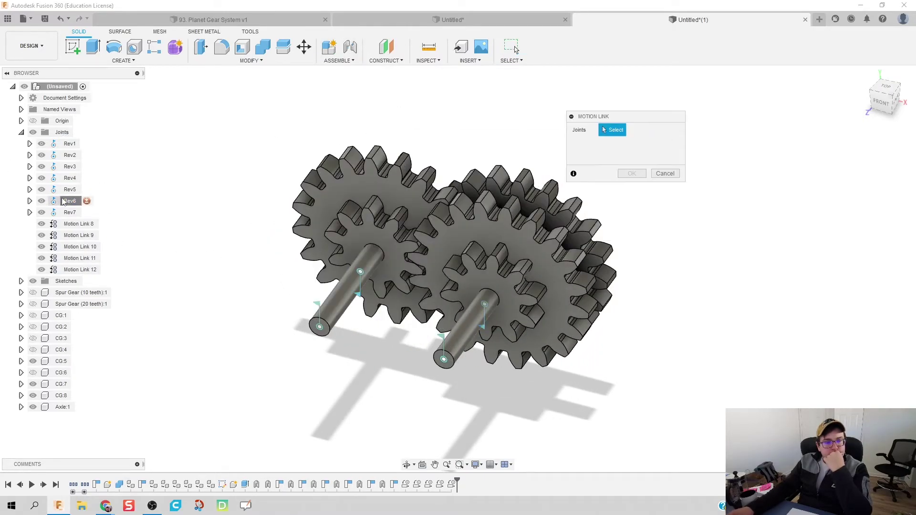
click(63, 201)
click(70, 212)
click(621, 158)
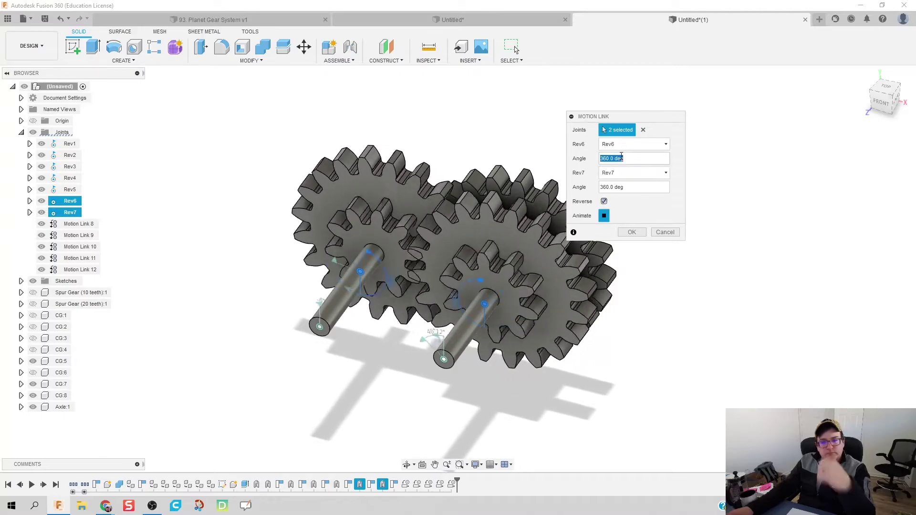
click(631, 233)
Add as-built revolute joint Rev14 between the CG:7 gear and its axle.
click(34, 398)
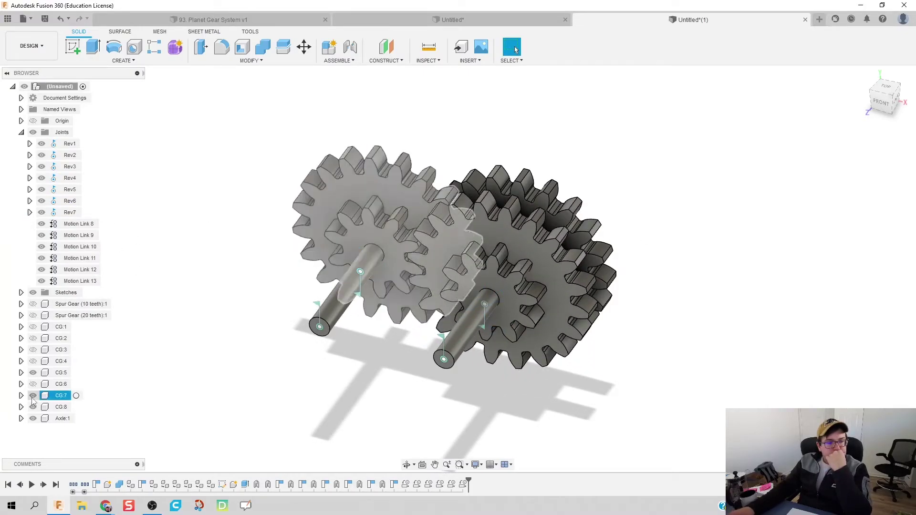
key(shift+j)
click(497, 305)
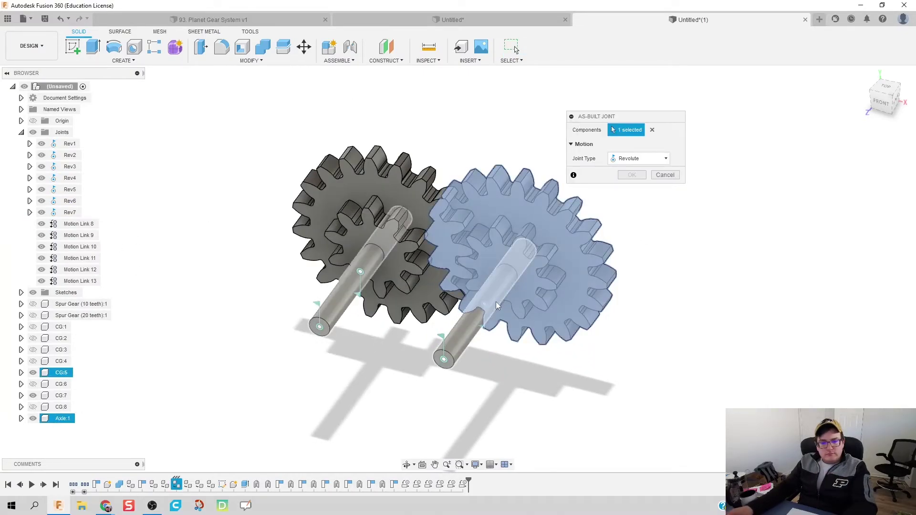
click(477, 316)
click(632, 205)
Link Rev7 to Rev14 with a motion link, 360 deg each, reversed.
click(339, 60)
click(358, 141)
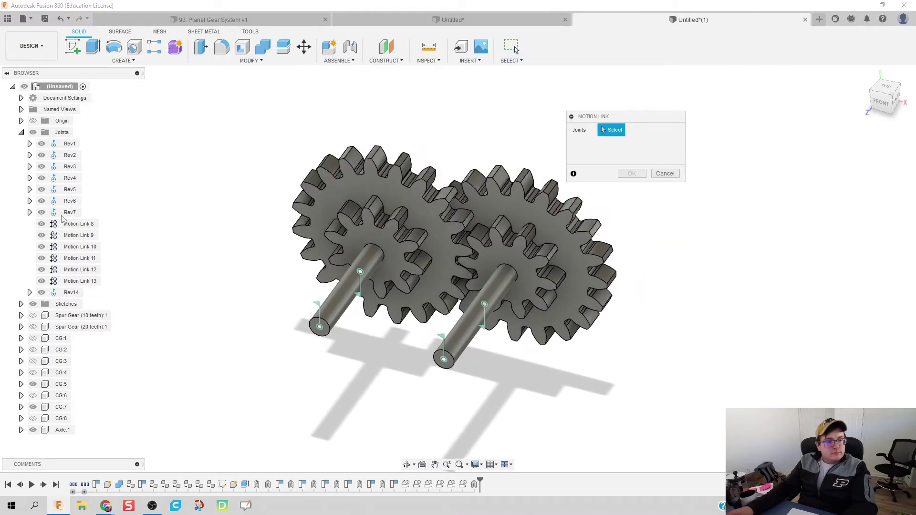
click(70, 212)
click(71, 292)
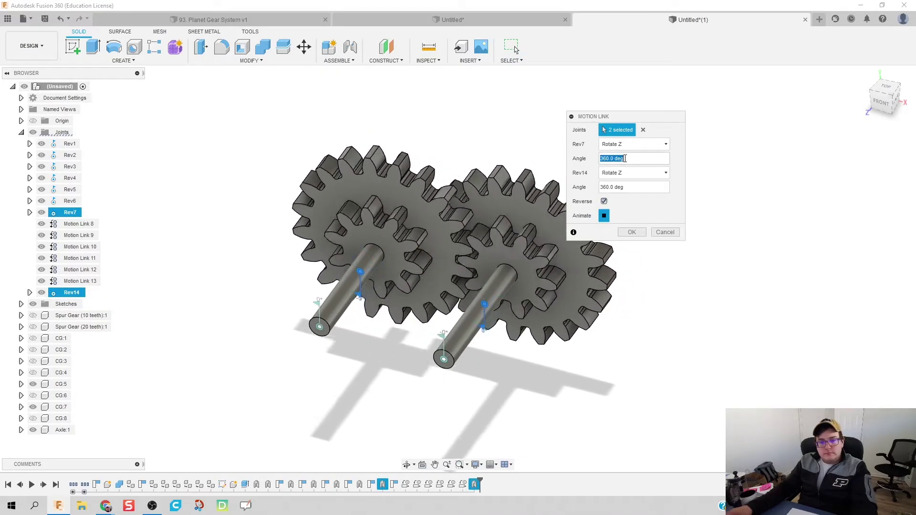
click(632, 232)
Show the CG:8, CG:6, CG:4, CG:3 and CG:2 gears again.
click(32, 430)
click(33, 407)
click(32, 384)
click(33, 373)
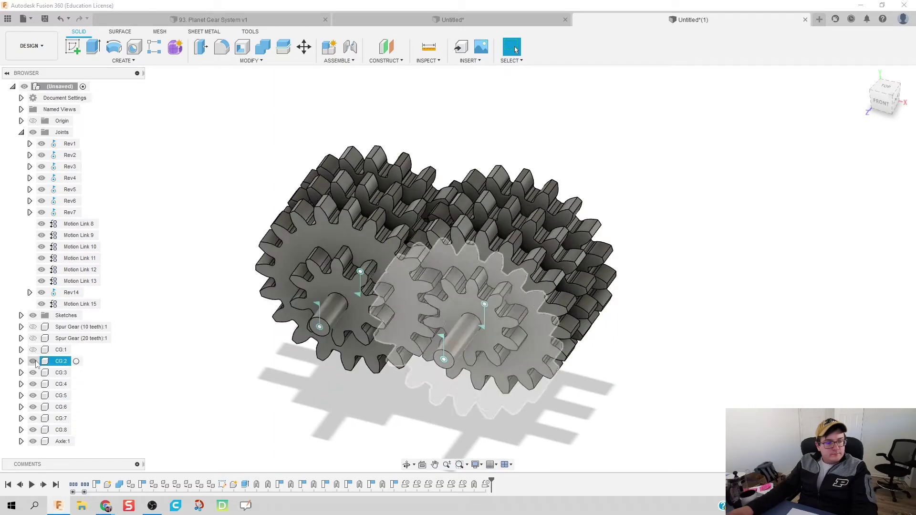
click(33, 361)
Animate joint Rev1 and orbit to watch the gears spin from behind and the side.
middle_drag(206, 237, 258, 206)
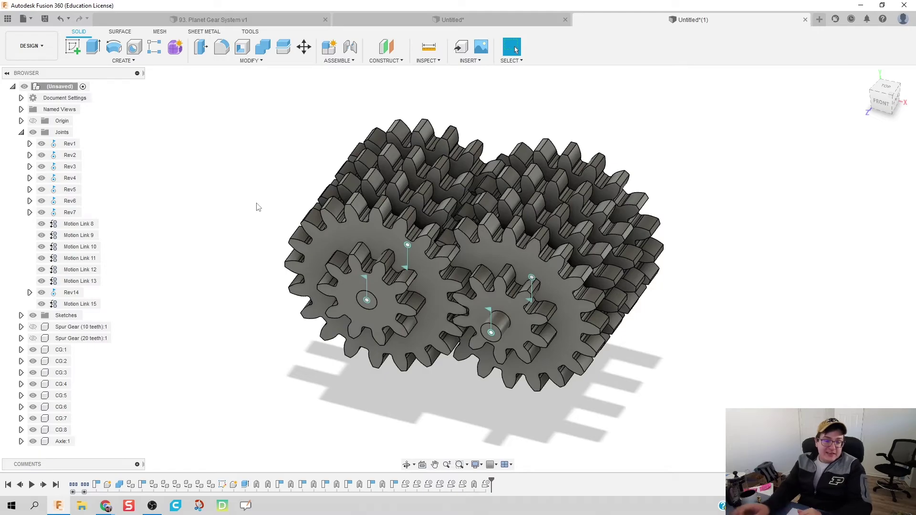
right_click(65, 148)
click(107, 235)
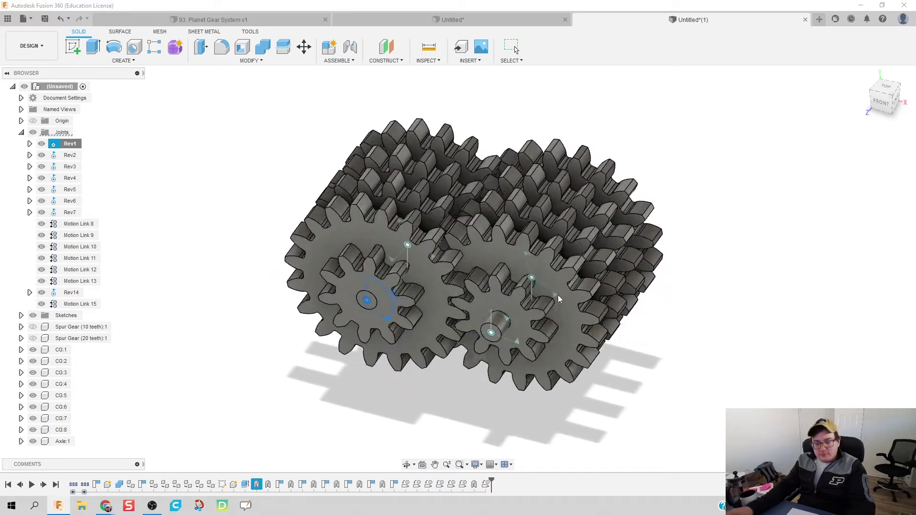
shift+middle_drag(757, 317, 674, 292)
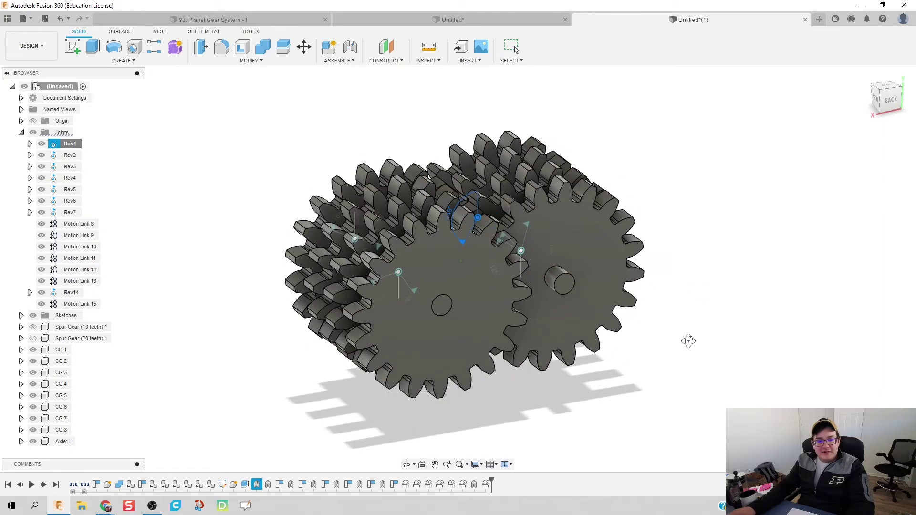
shift+middle_drag(688, 342, 790, 354)
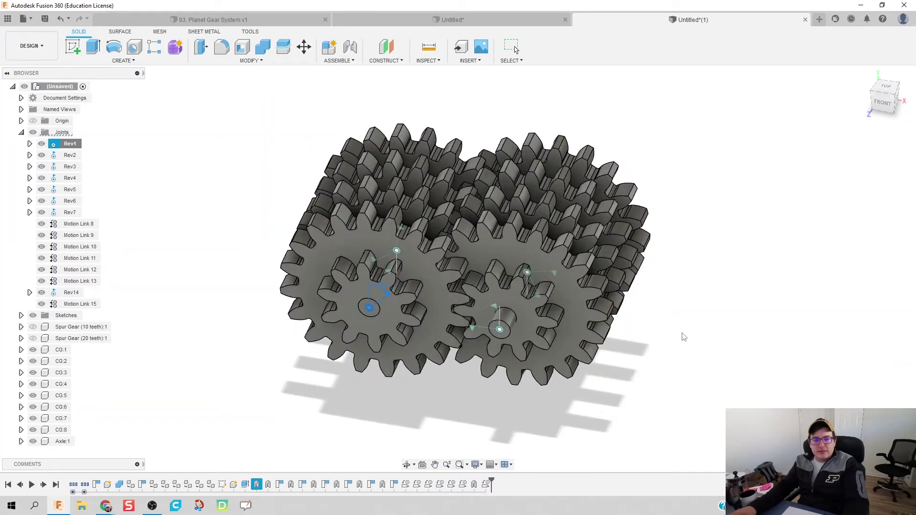
Stop the Rev1 animation and animate joint Rev7 to spin the whole train.
key(Escape)
shift+middle_drag(682, 326, 566, 316)
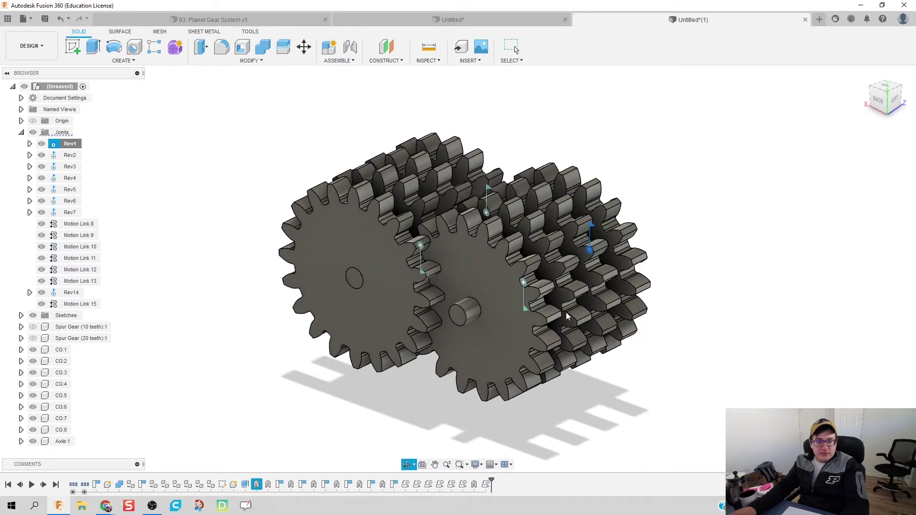
right_click(71, 216)
click(90, 300)
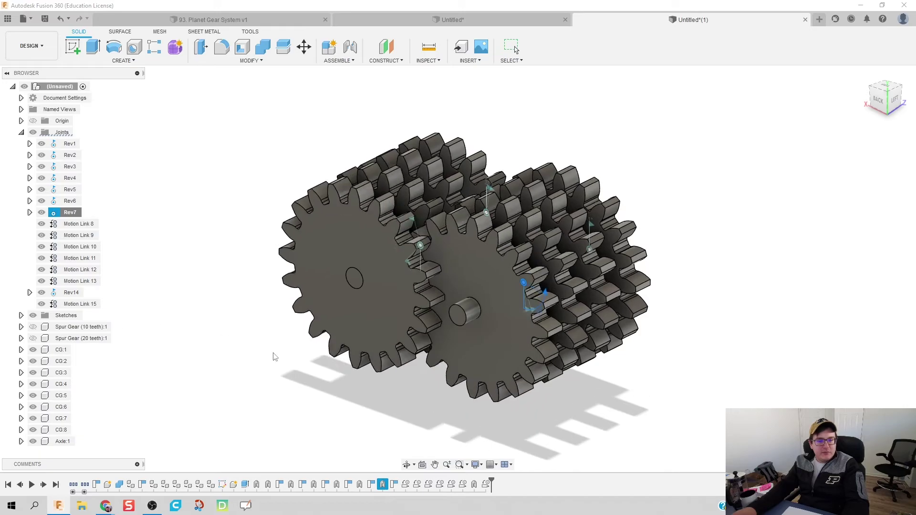
shift+middle_drag(709, 380, 574, 394)
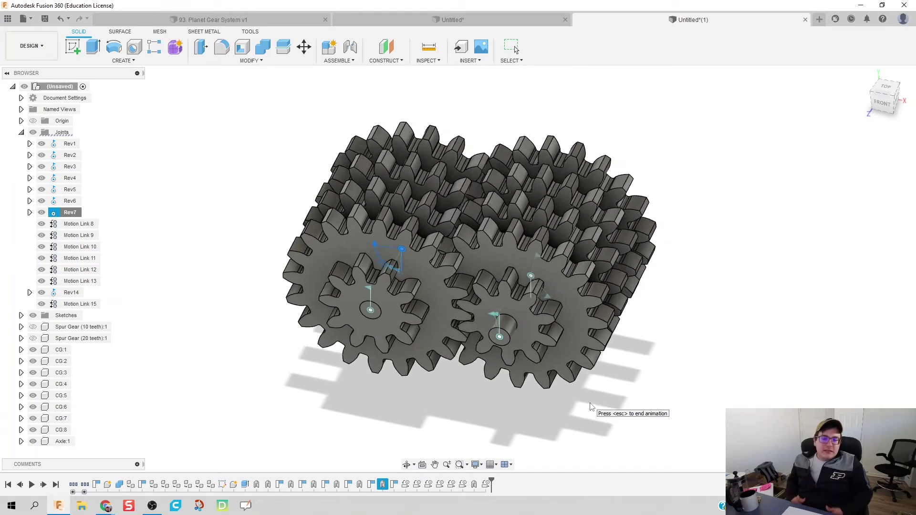